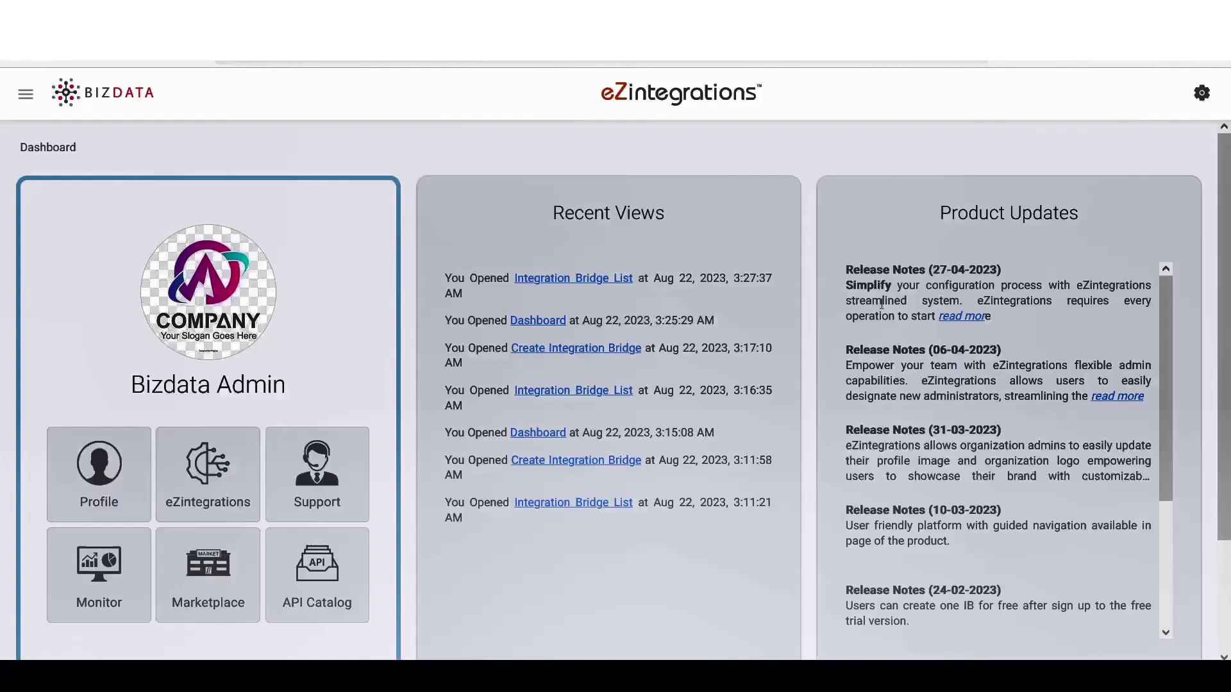
Step: Open the Integration Bridge list and start creating a new integration bridge
{"action": "left_click", "coordinate": [219, 483]}
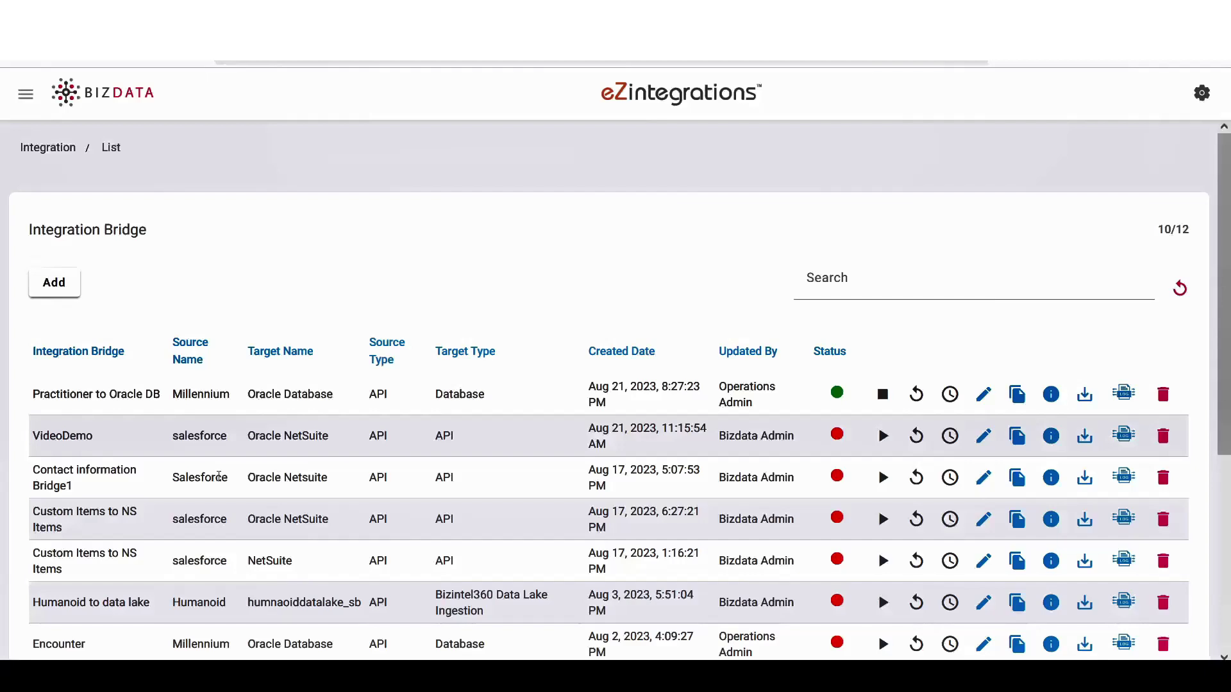
{"action": "left_click", "coordinate": [63, 295]}
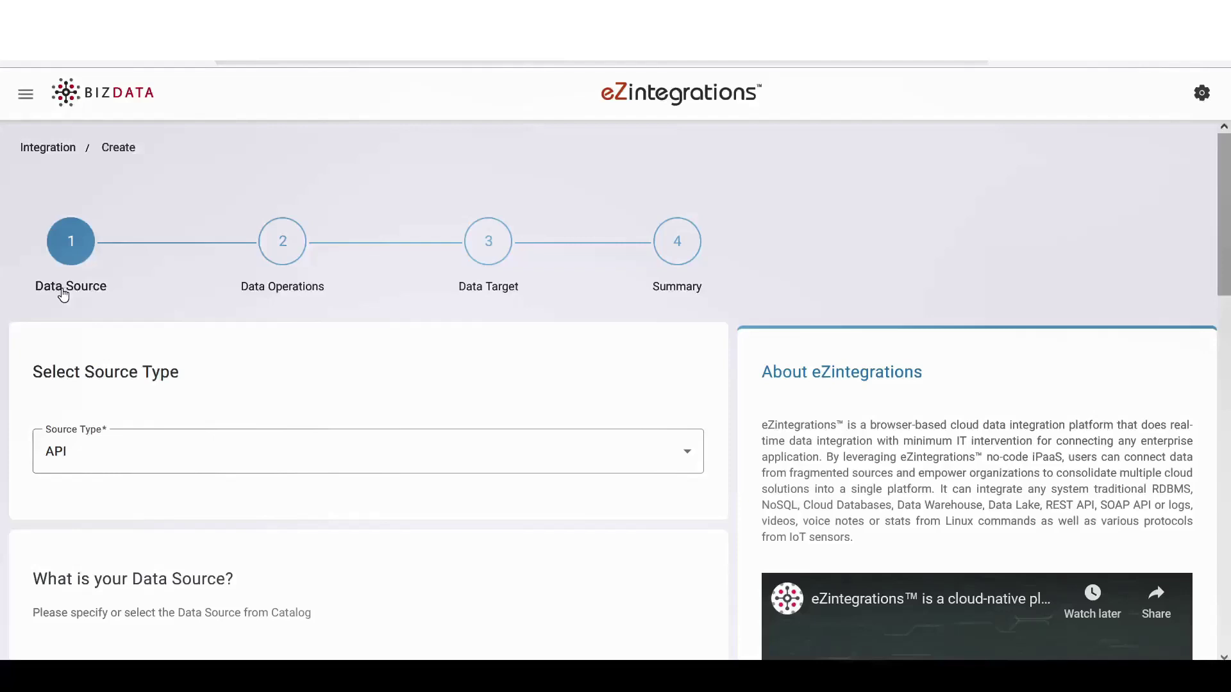
Step: Look through the Data Operations, Data Target and Summary stages, and return to the Data Source stage
{"action": "left_click", "coordinate": [289, 240]}
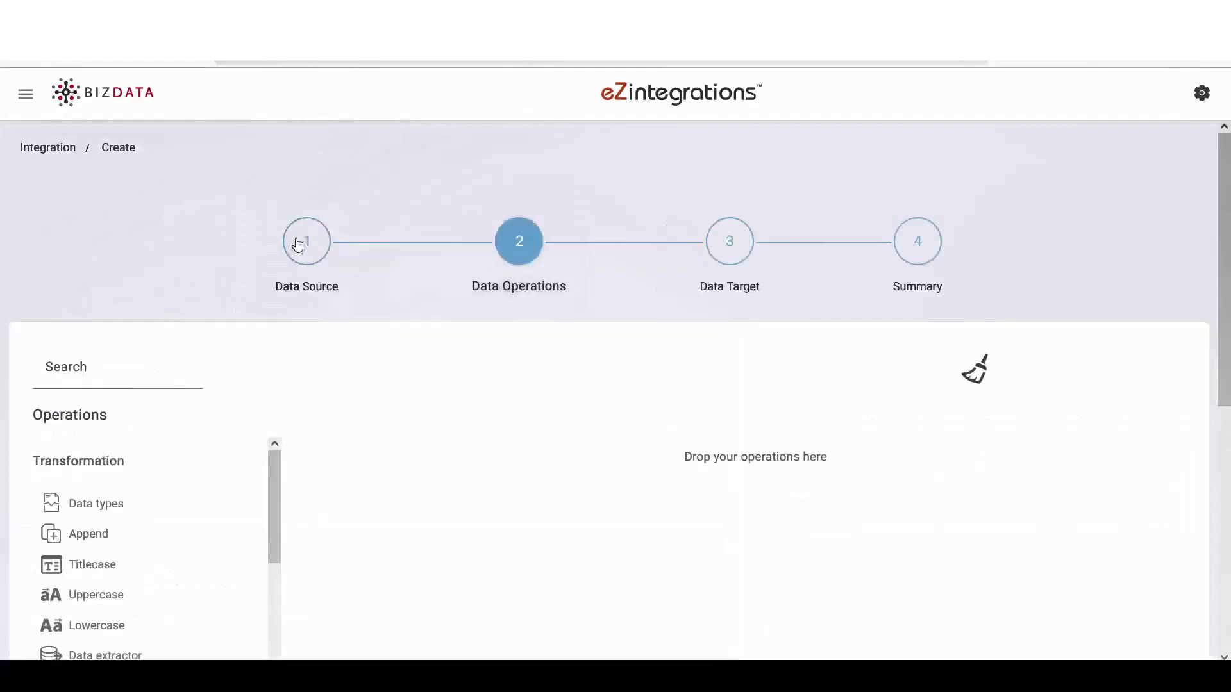
{"action": "left_click", "coordinate": [721, 250]}
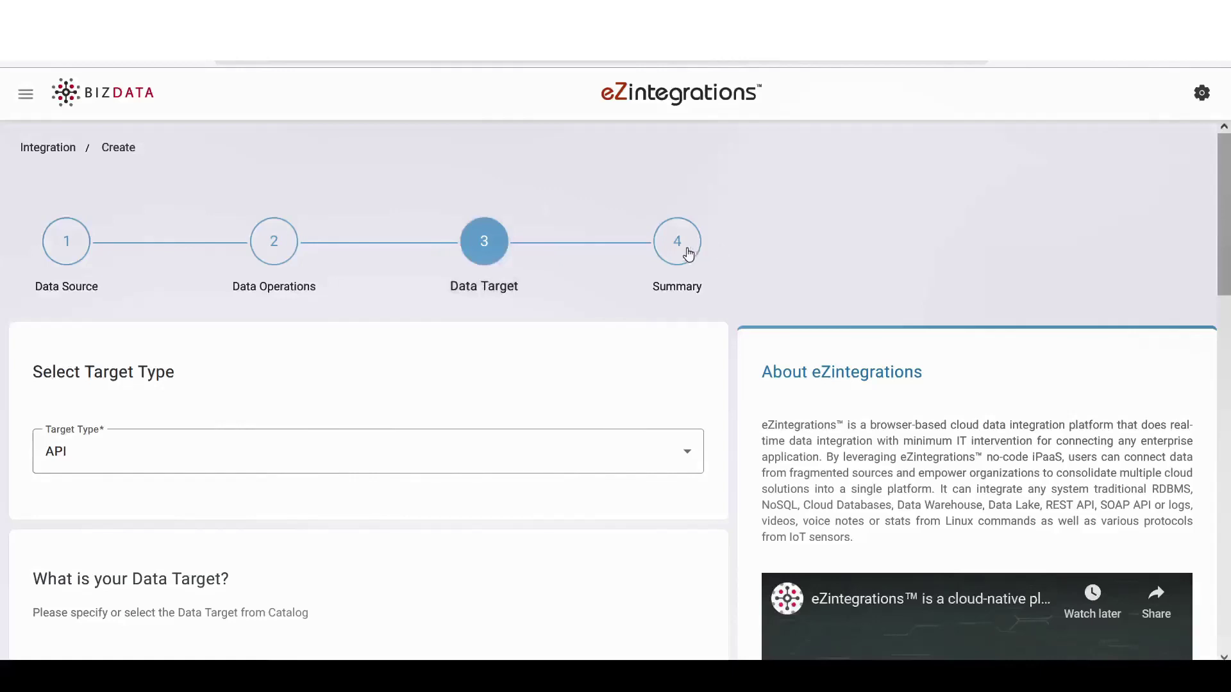
{"action": "left_click", "coordinate": [688, 254]}
{"action": "left_click", "coordinate": [86, 248]}
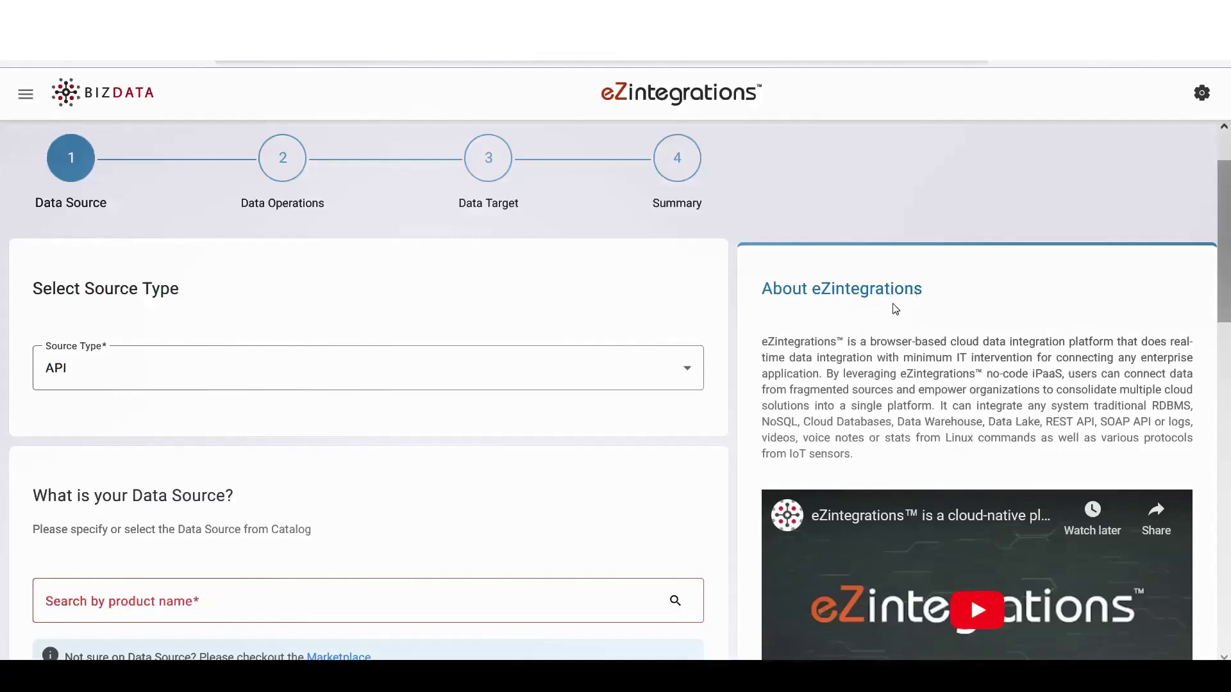
Step: Set the source type to API and choose salesforce under Salesforce Inc. as the data source product
{"action": "left_click", "coordinate": [639, 372]}
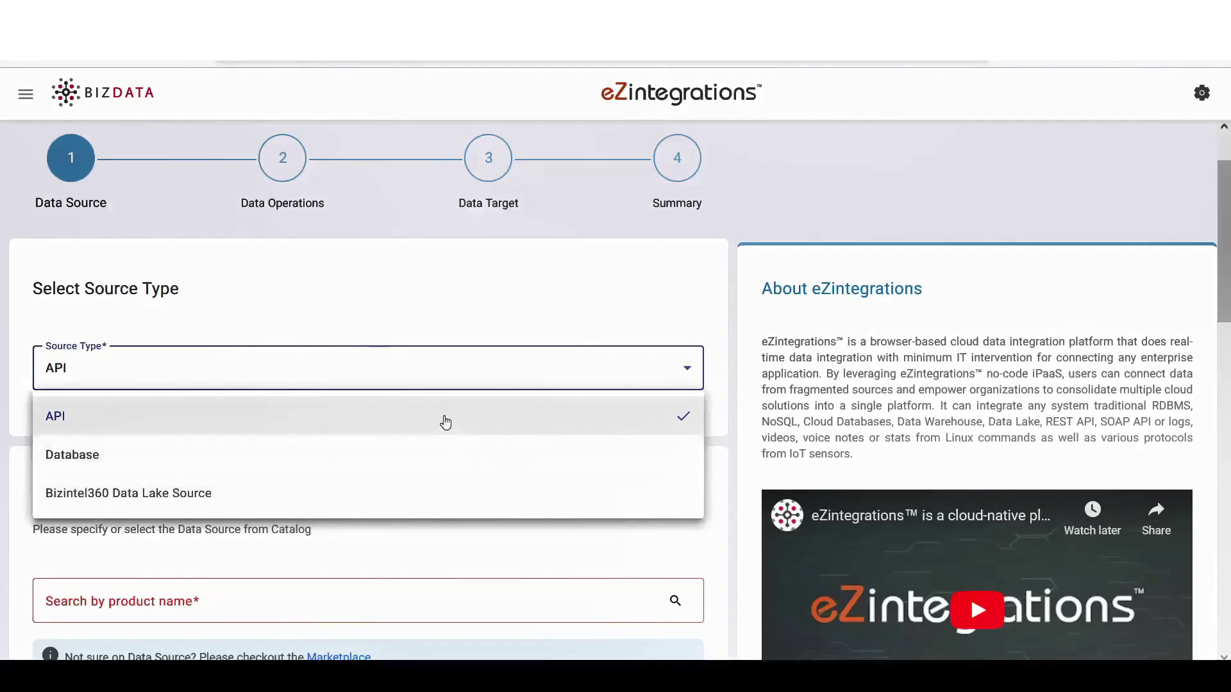
{"action": "left_click", "coordinate": [447, 423]}
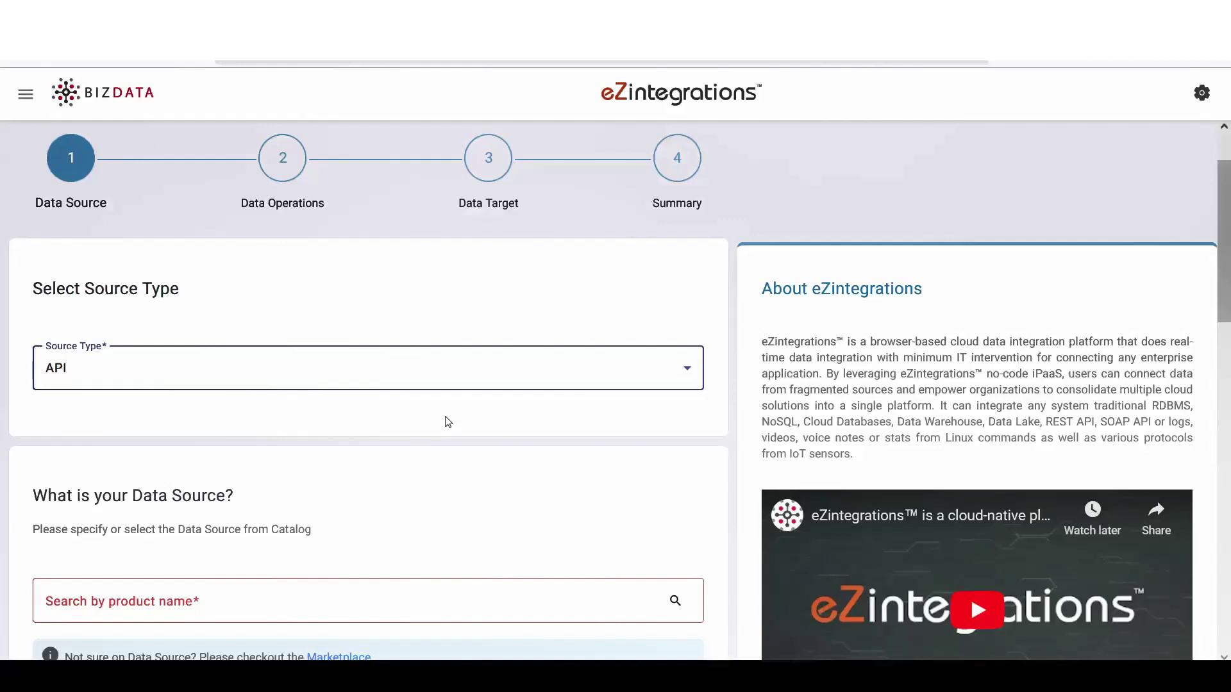
{"action": "scroll", "coordinate": [387, 513], "scroll_direction": "down", "scroll_amount": 3}
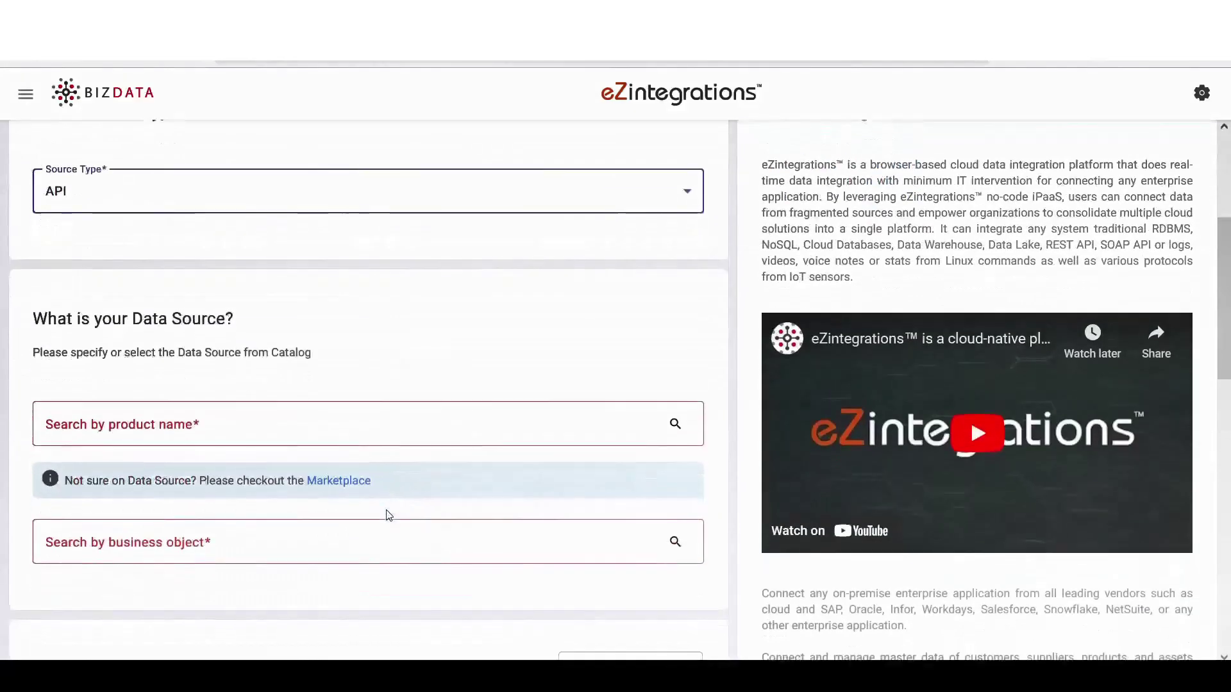
{"action": "left_click", "coordinate": [369, 436]}
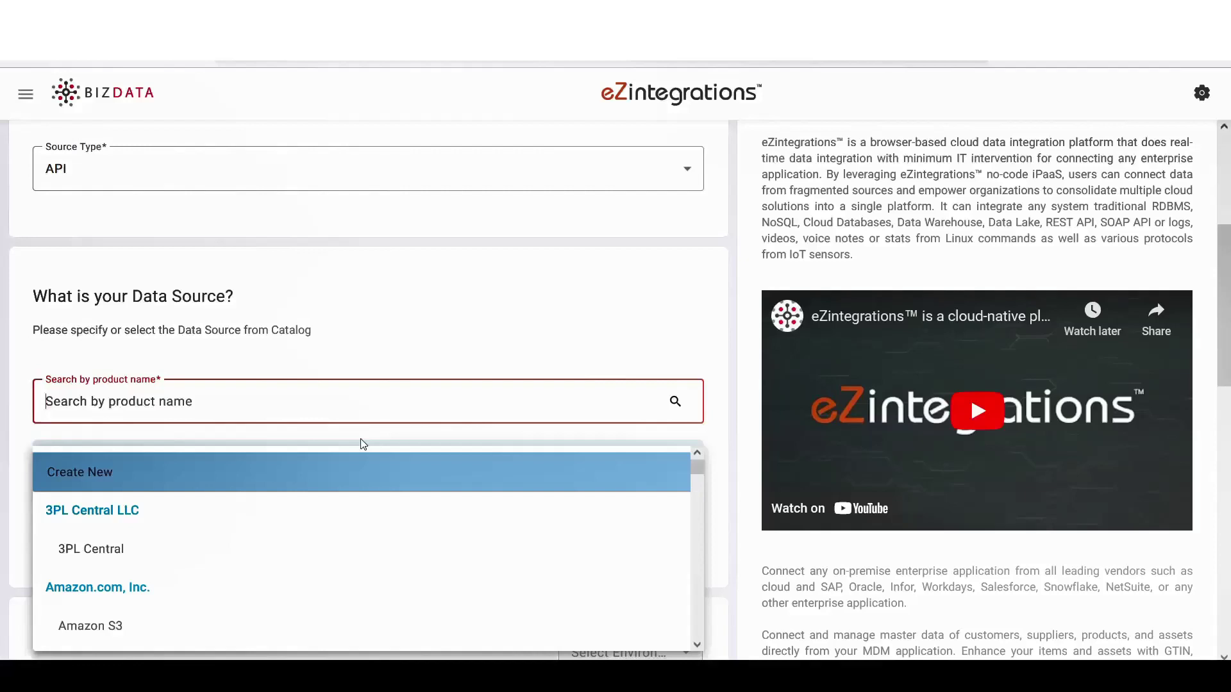
{"action": "type", "text": "Sales"}
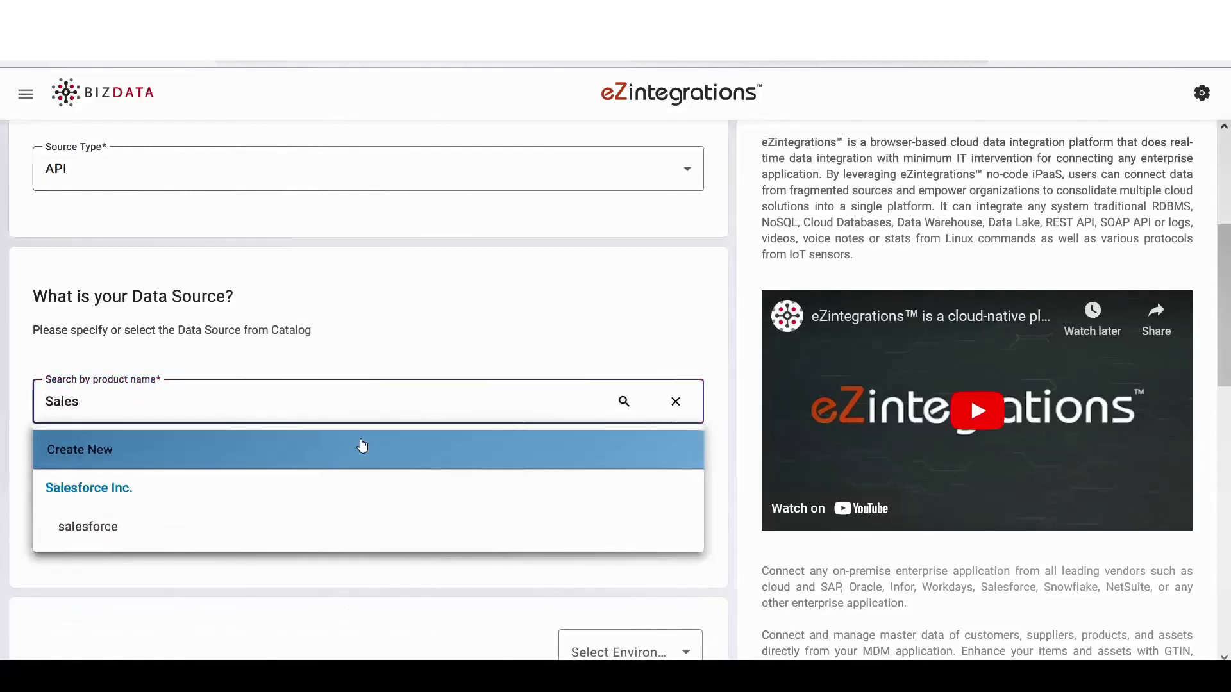
{"action": "left_click", "coordinate": [226, 534]}
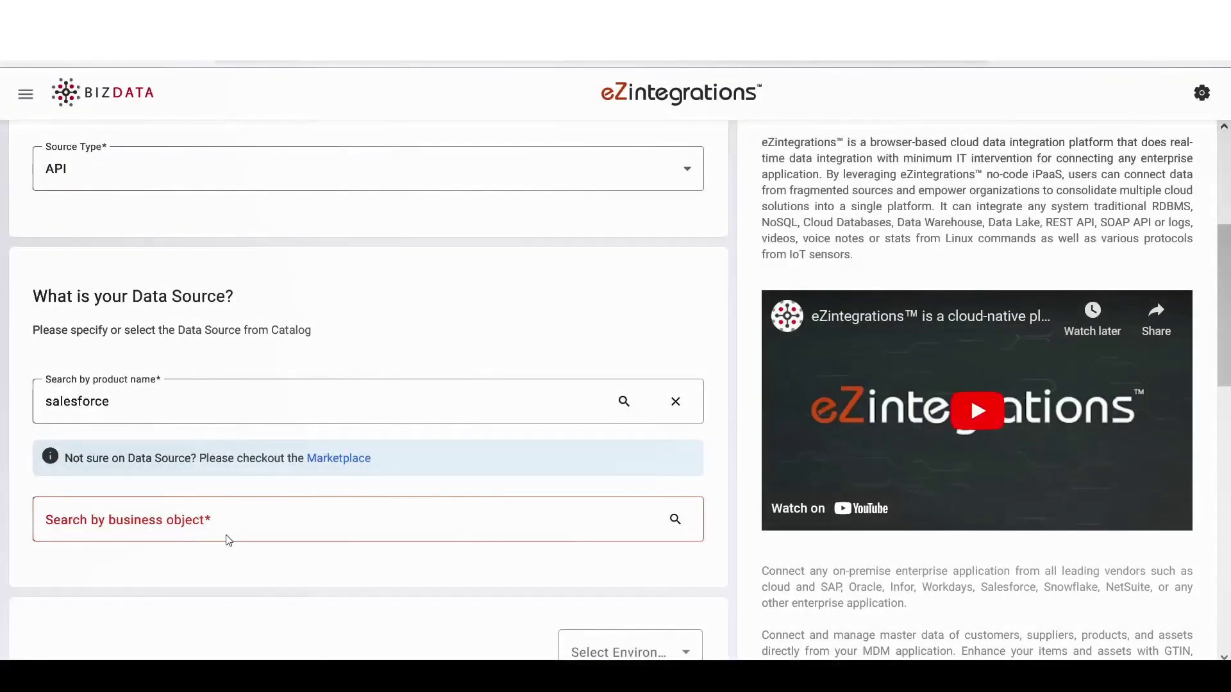
Step: Find and select the Contacts (Version: v25.0) (Method: GET) business object for the salesforce source
{"action": "left_click", "coordinate": [212, 524]}
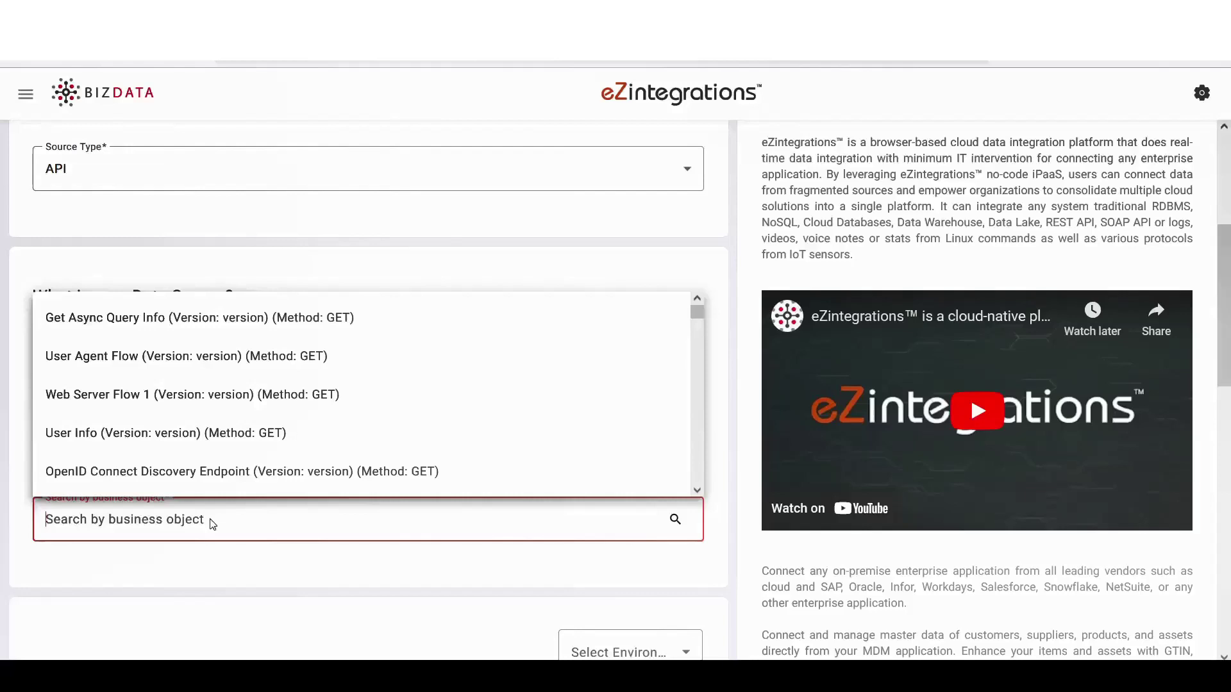
{"action": "type", "text": "C"}
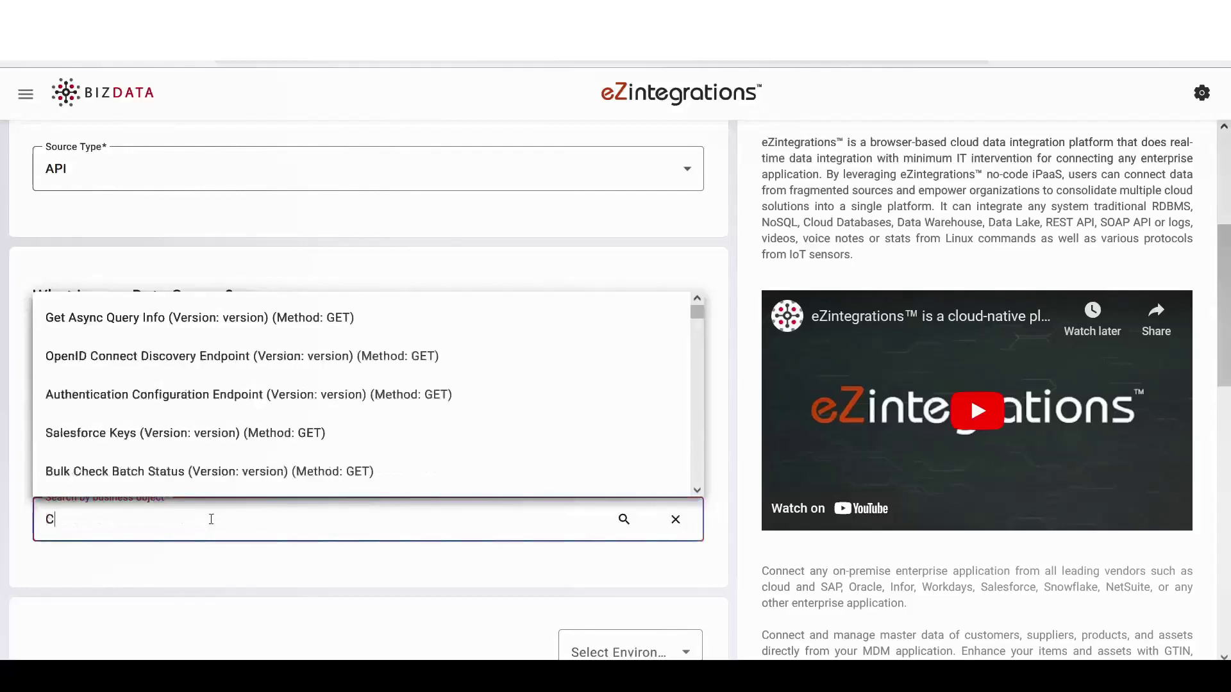
{"action": "type", "text": "onta"}
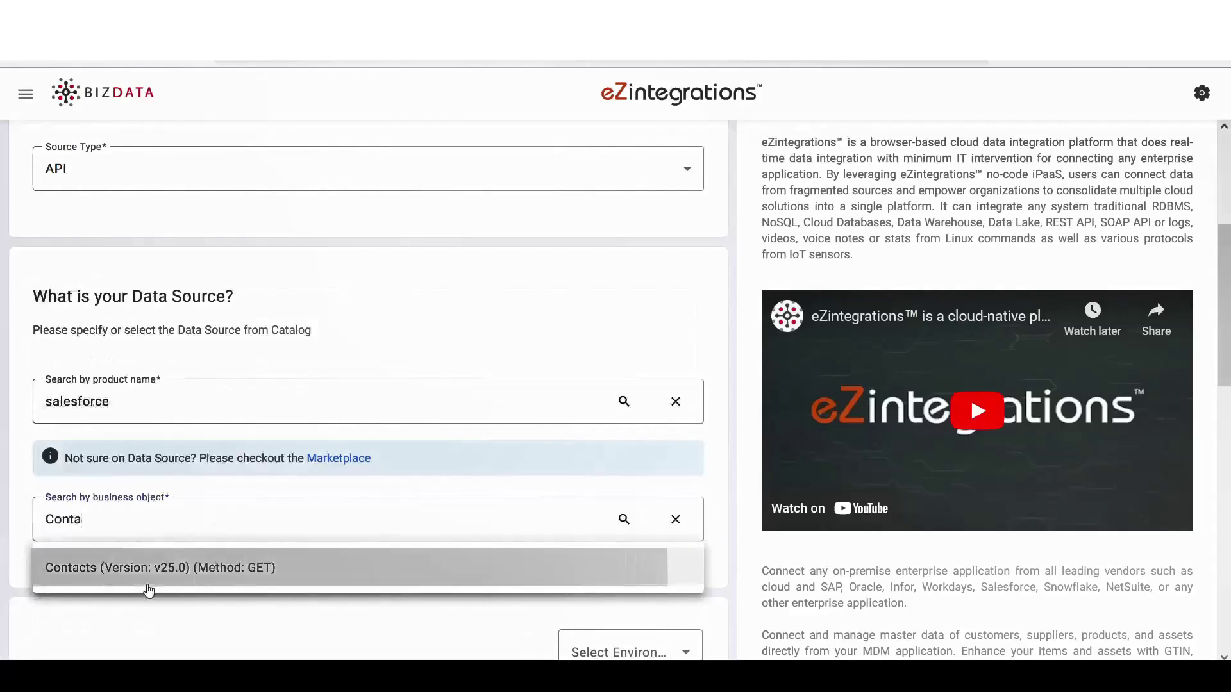
{"action": "left_click", "coordinate": [148, 580]}
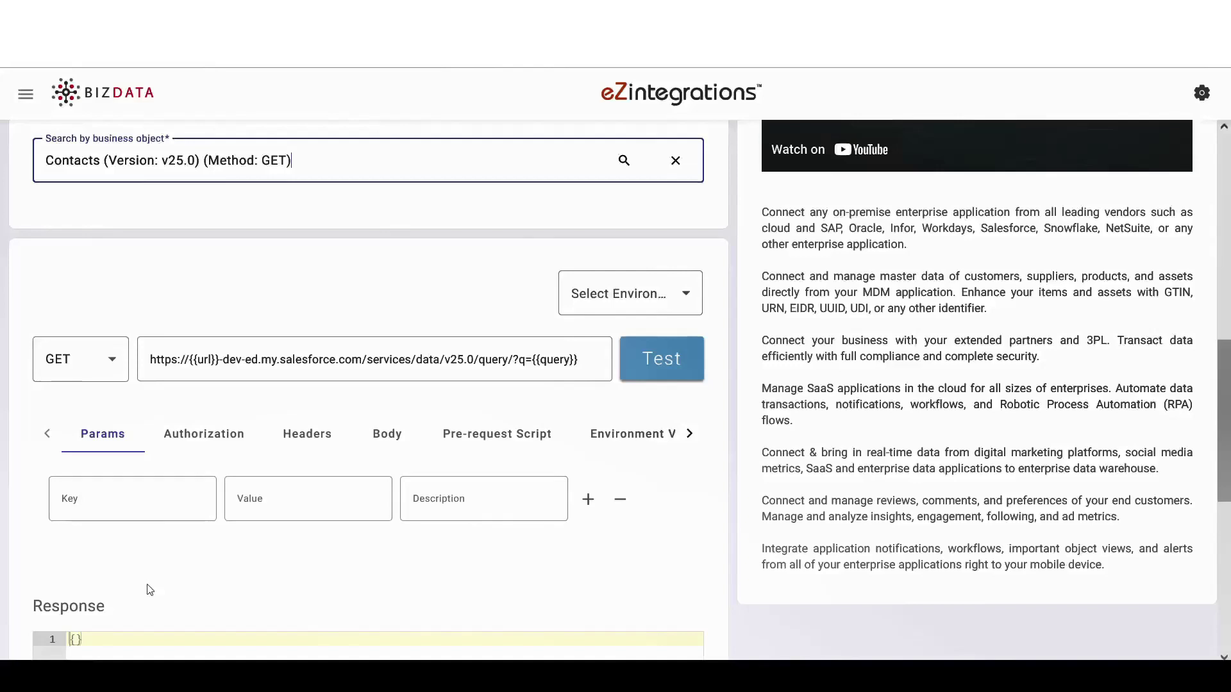
Step: Review the source's OAuth 2.0 authorization settings, including the refresh token endpoint URL, method, header, params and body
{"action": "left_click", "coordinate": [199, 437]}
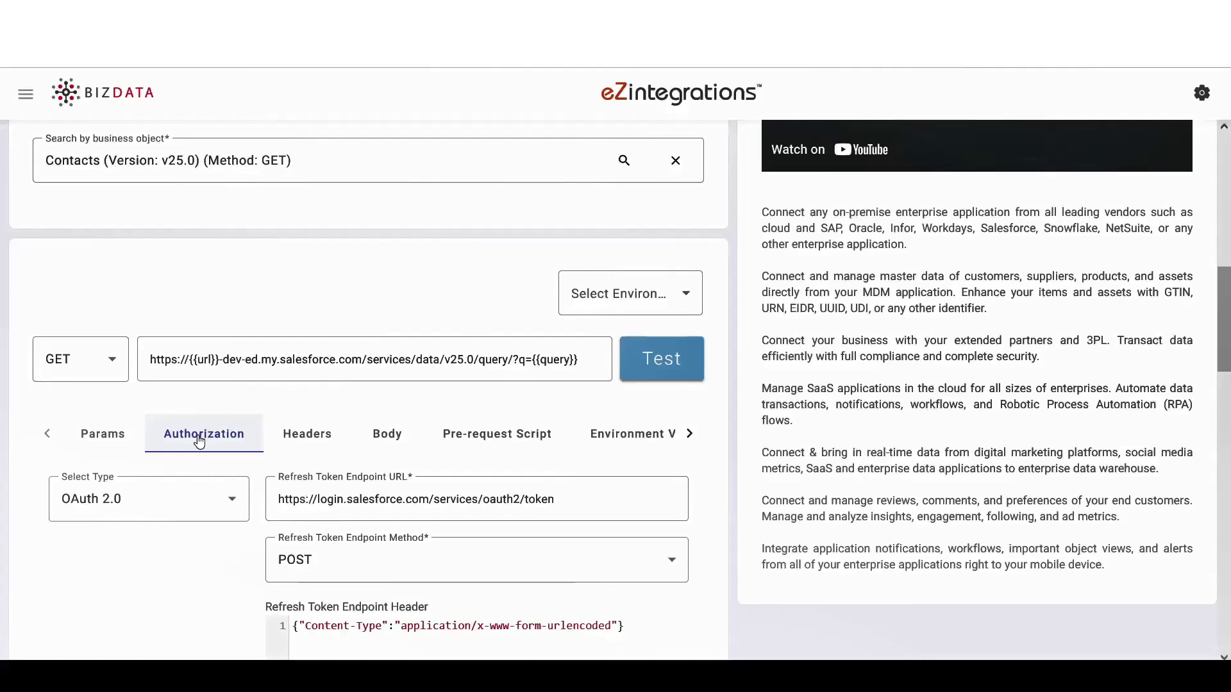
{"action": "scroll", "coordinate": [199, 441], "scroll_direction": "down", "scroll_amount": 1}
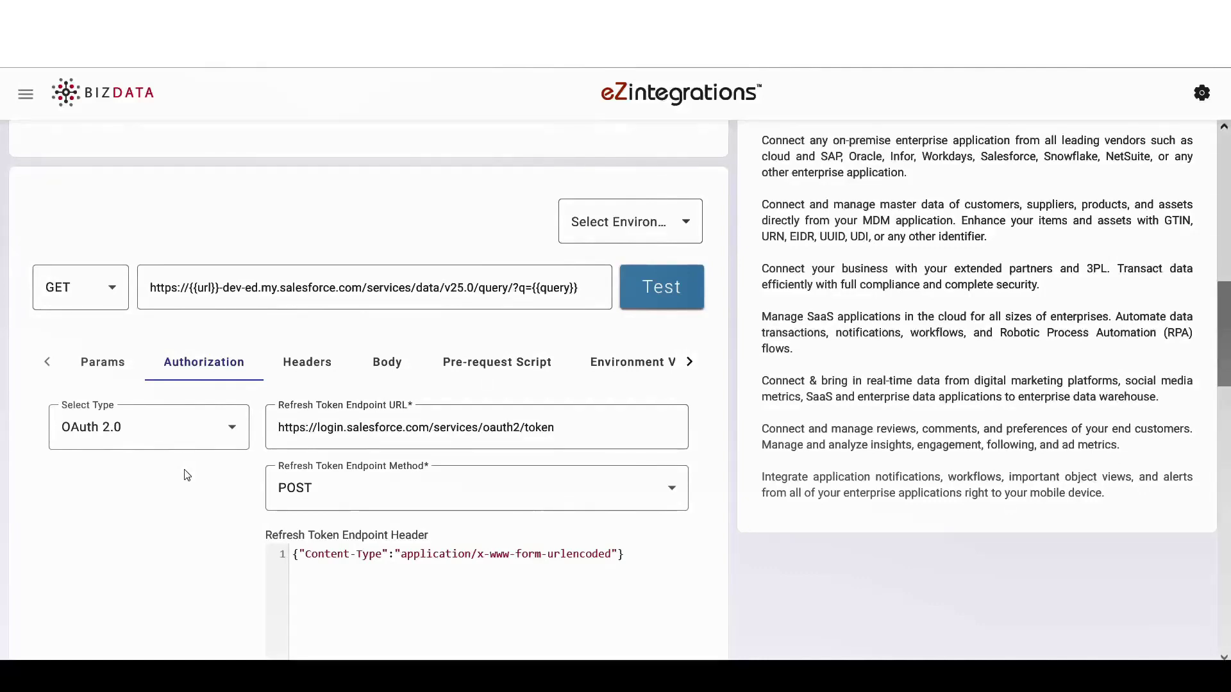
{"action": "scroll", "coordinate": [435, 558], "scroll_direction": "down", "scroll_amount": 8}
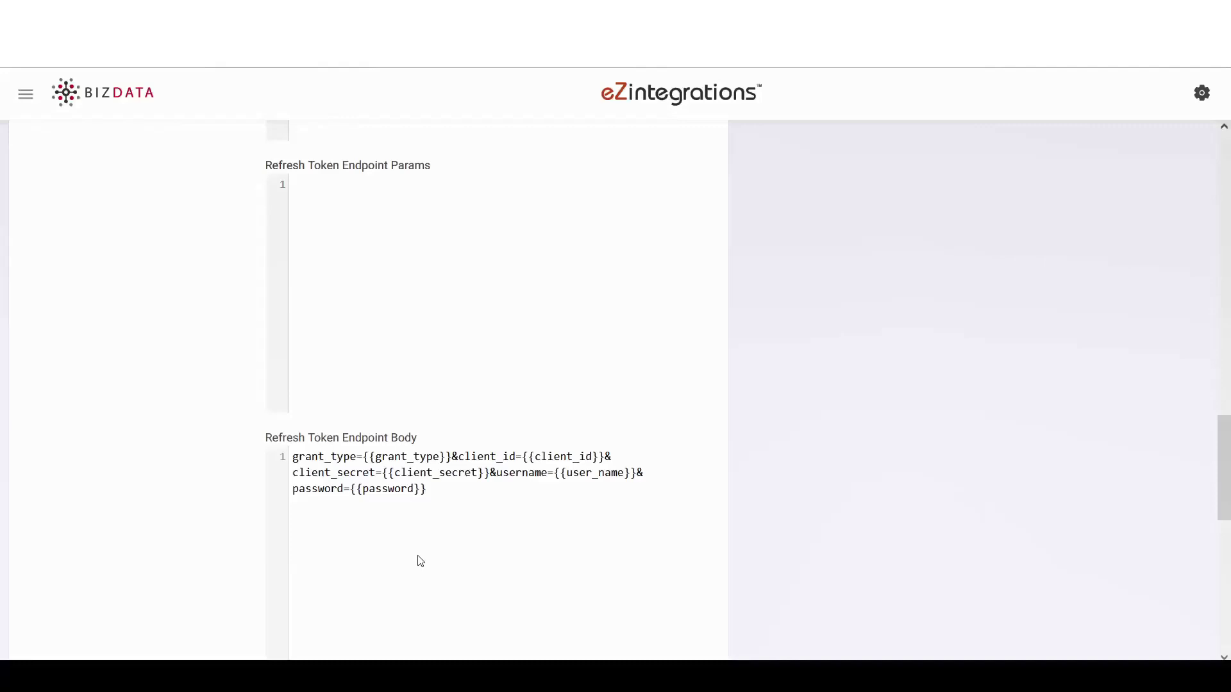
{"action": "scroll", "coordinate": [420, 561], "scroll_direction": "up", "scroll_amount": 2}
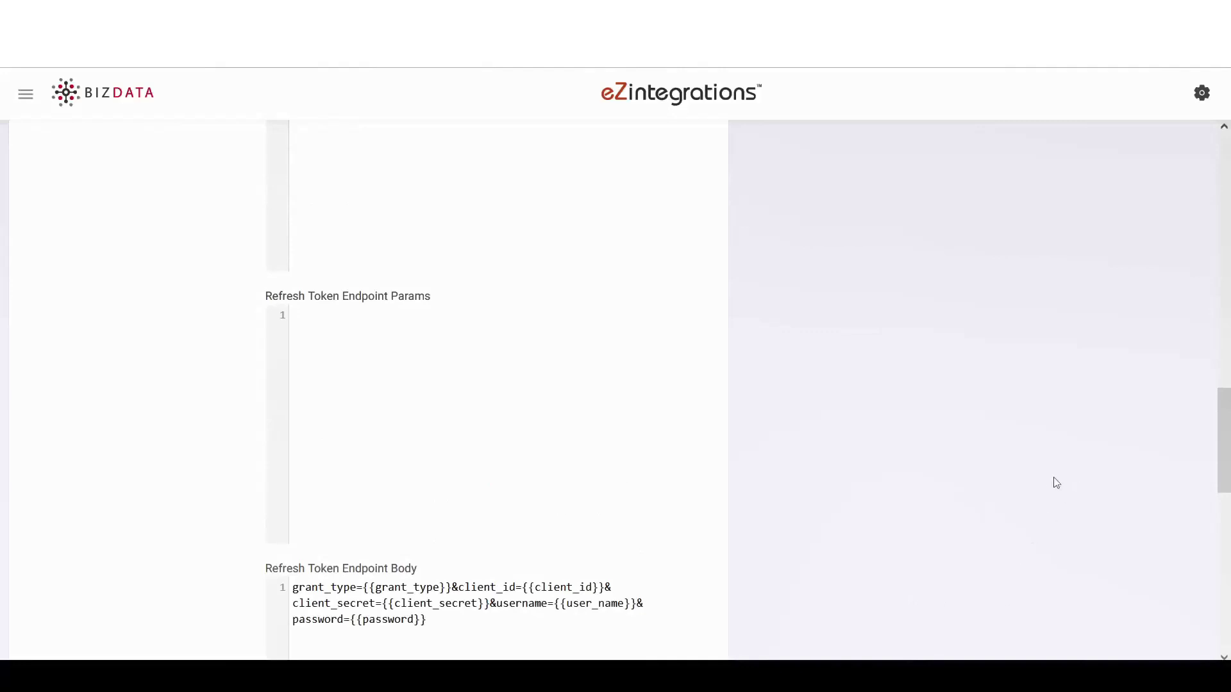
{"action": "scroll", "coordinate": [1197, 517], "scroll_direction": "up", "scroll_amount": 6}
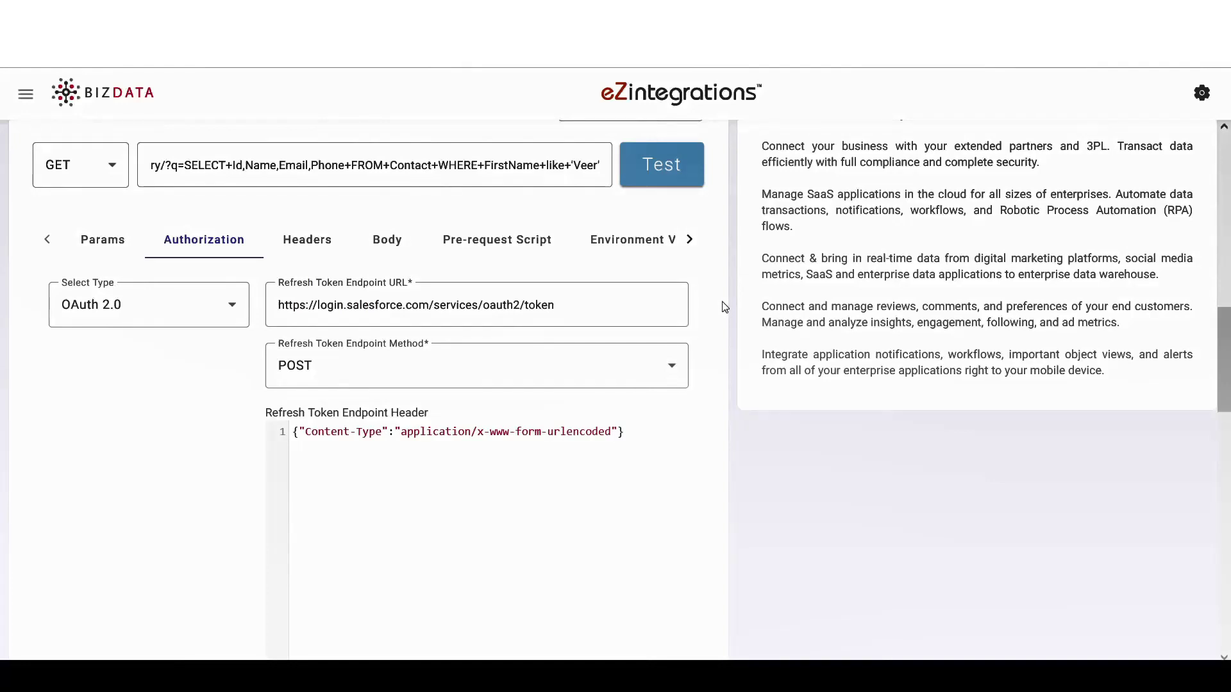
Step: Test the salesforce Contacts GET request, check its response, and move on to the Data Operations stage
{"action": "left_click", "coordinate": [671, 182]}
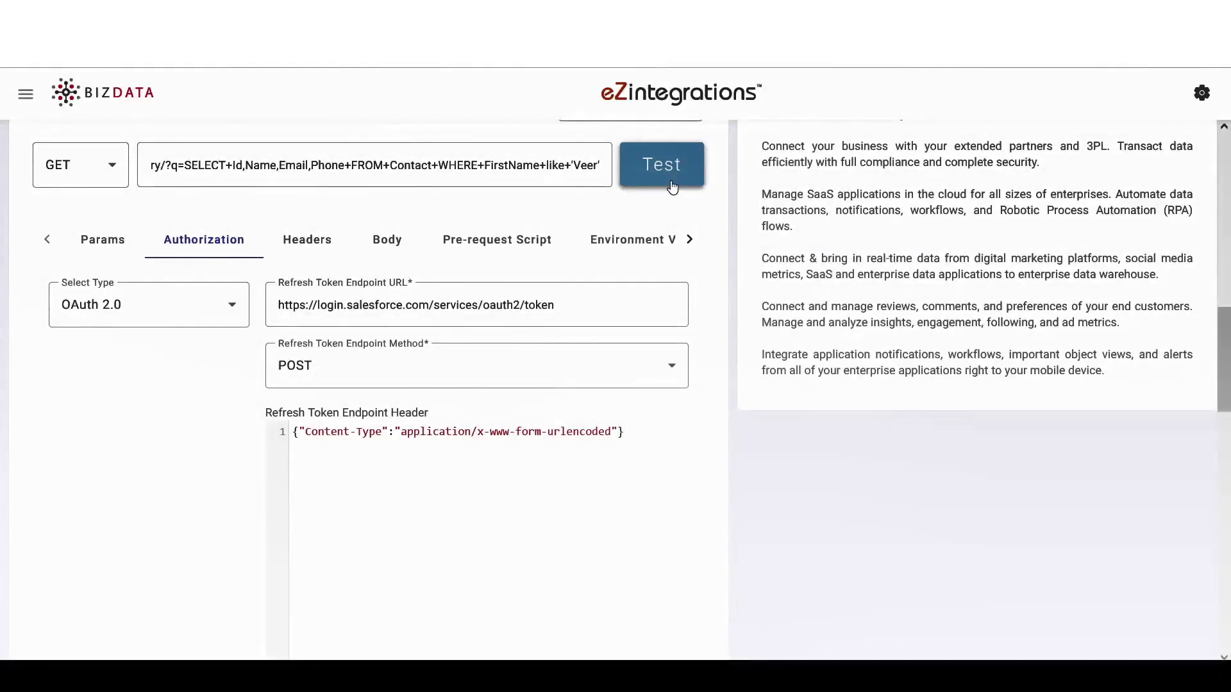
{"action": "scroll", "coordinate": [671, 186], "scroll_direction": "down", "scroll_amount": 7}
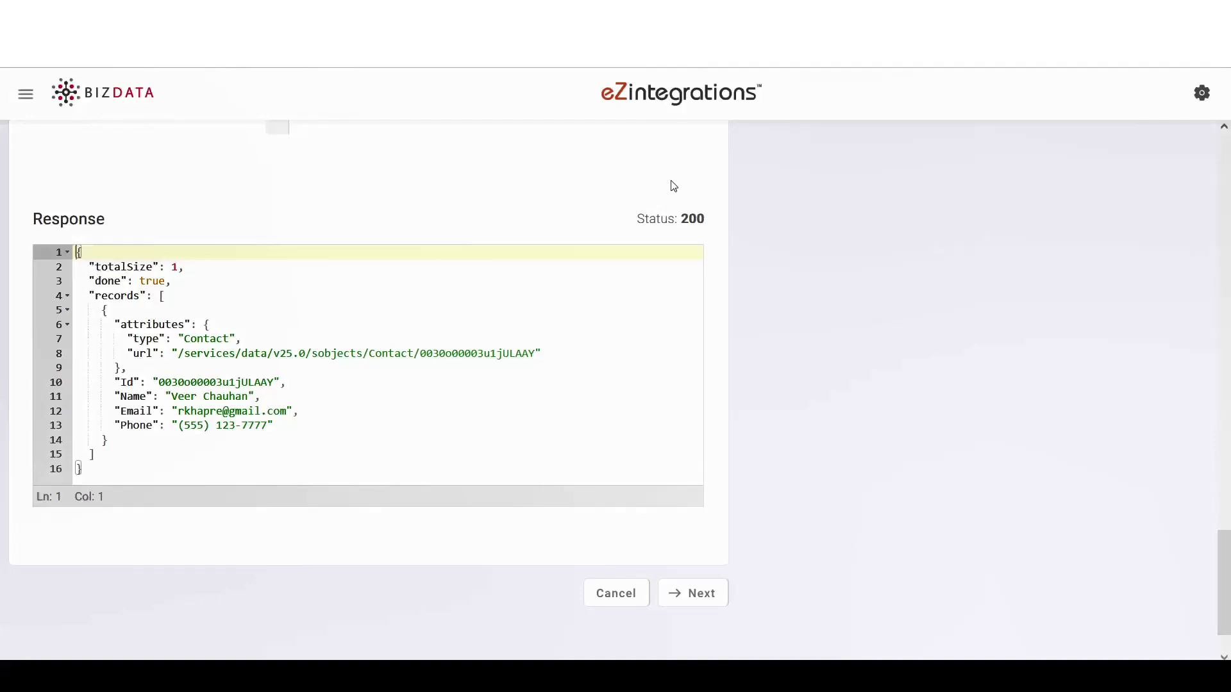
{"action": "scroll", "coordinate": [673, 186], "scroll_direction": "up", "scroll_amount": 20}
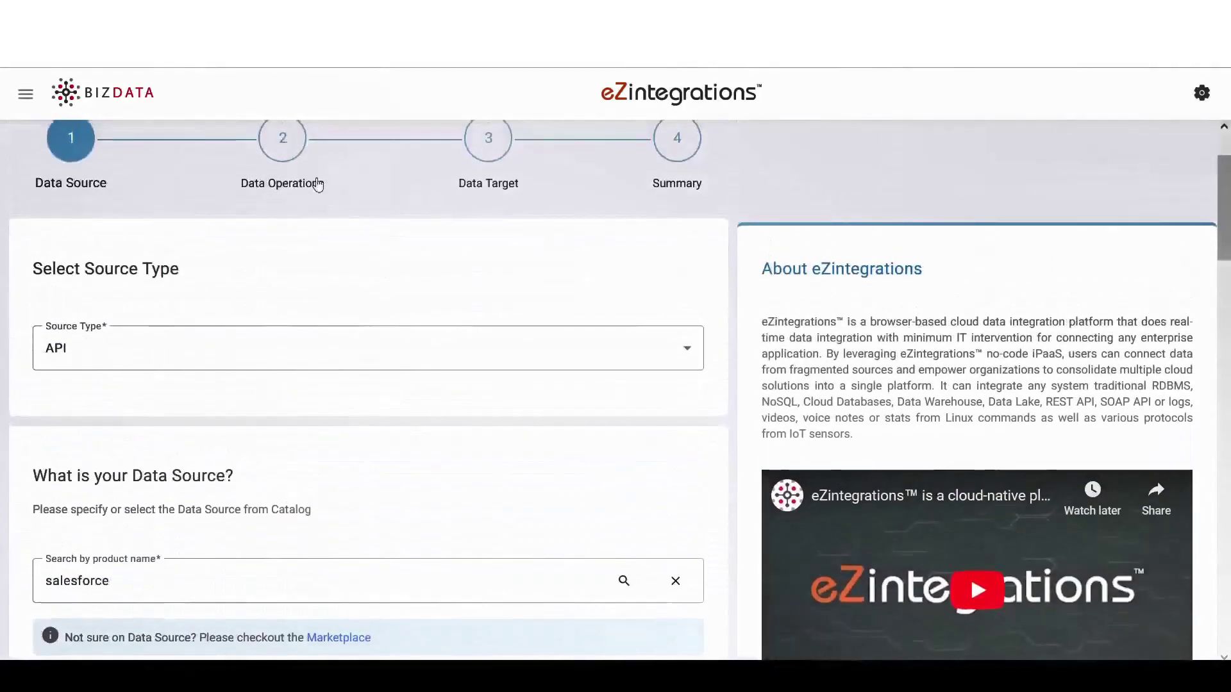
{"action": "left_click", "coordinate": [318, 185]}
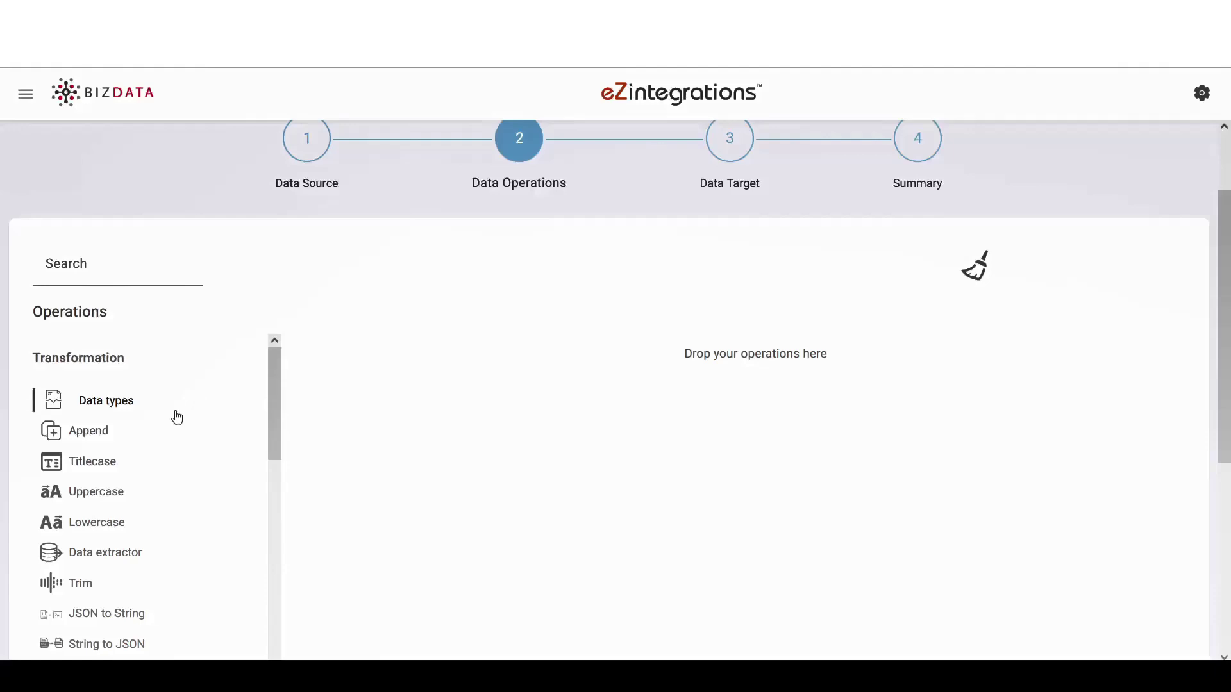
Step: Examine the catalogue of available operations, from the Transformation group through to Deep Learning
{"action": "scroll", "coordinate": [175, 417], "scroll_direction": "down", "scroll_amount": 7}
{"action": "scroll", "coordinate": [177, 418], "scroll_direction": "down", "scroll_amount": 4}
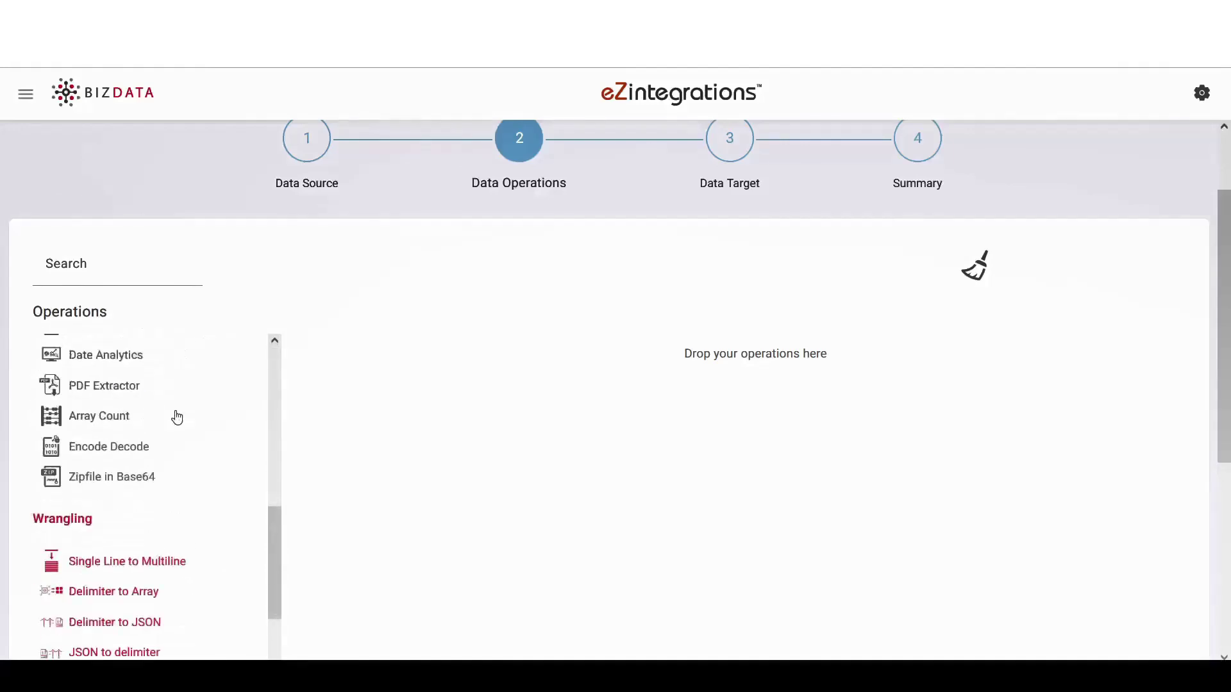
{"action": "scroll", "coordinate": [178, 416], "scroll_direction": "down", "scroll_amount": 6}
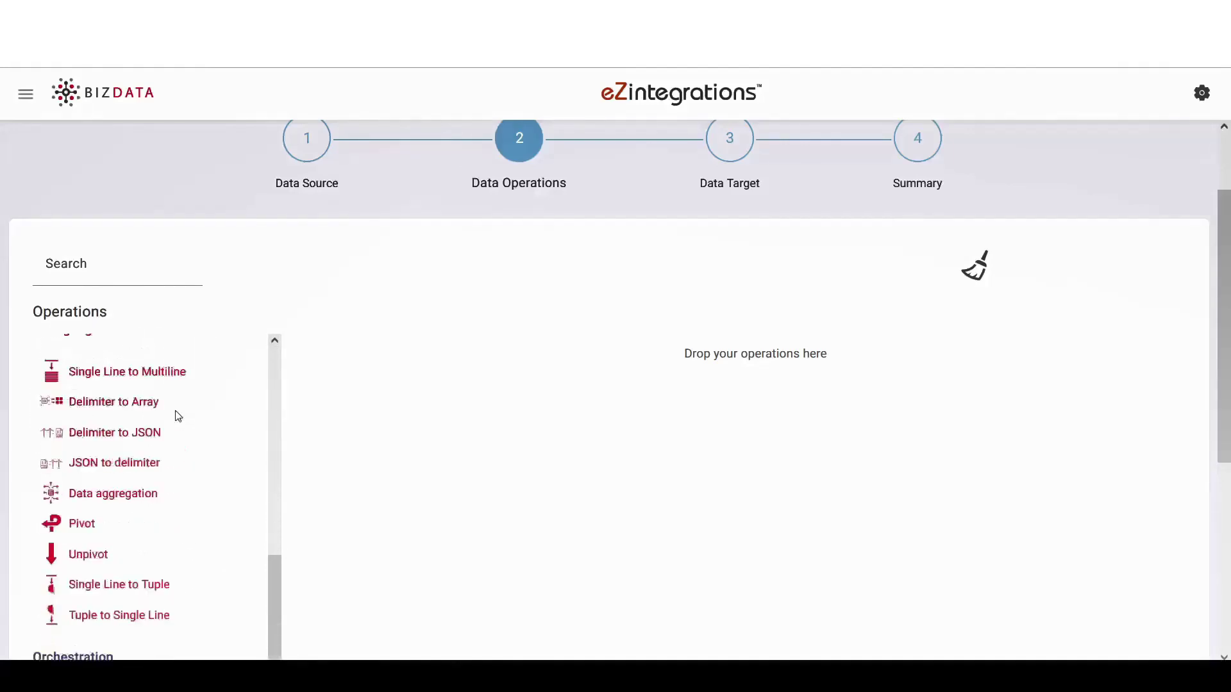
{"action": "scroll", "coordinate": [177, 418], "scroll_direction": "down", "scroll_amount": 3}
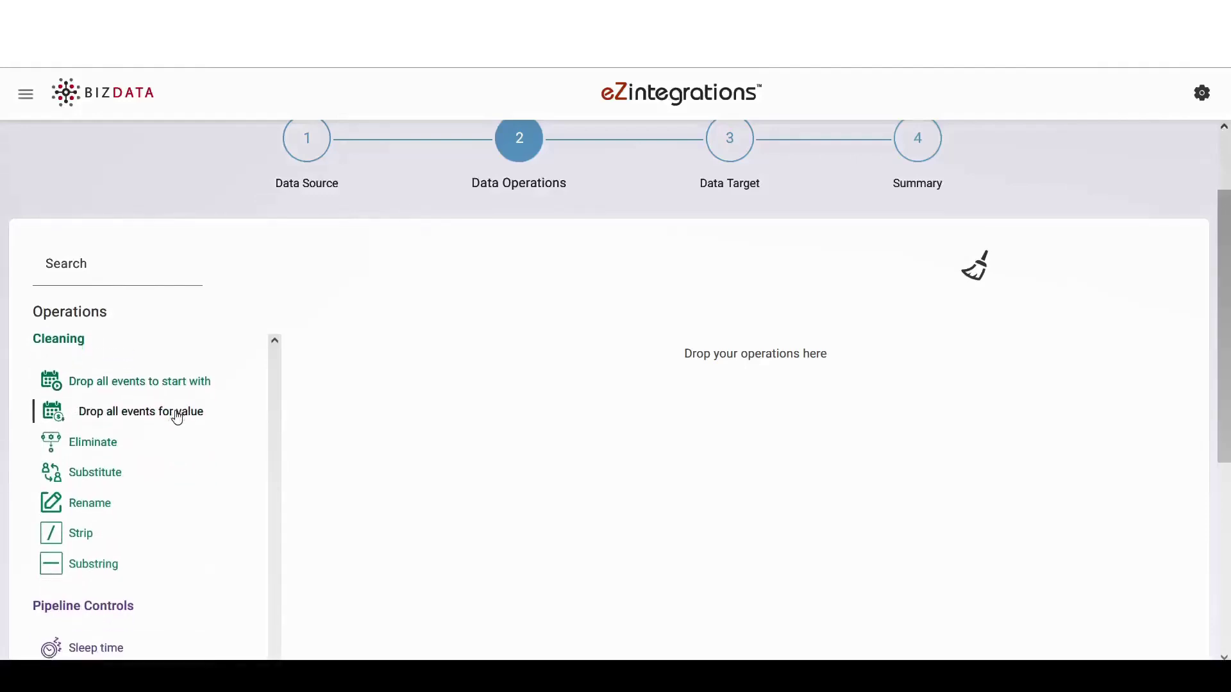
{"action": "scroll", "coordinate": [177, 417], "scroll_direction": "down", "scroll_amount": 3}
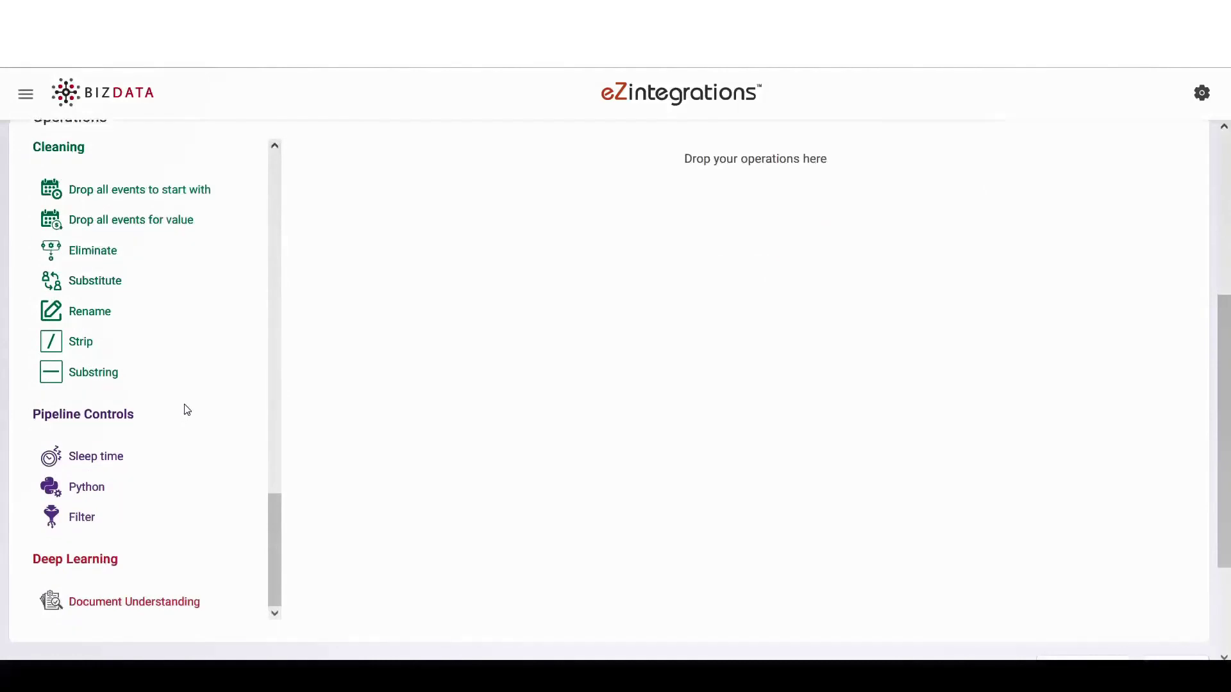
{"action": "scroll", "coordinate": [184, 408], "scroll_direction": "up", "scroll_amount": 1}
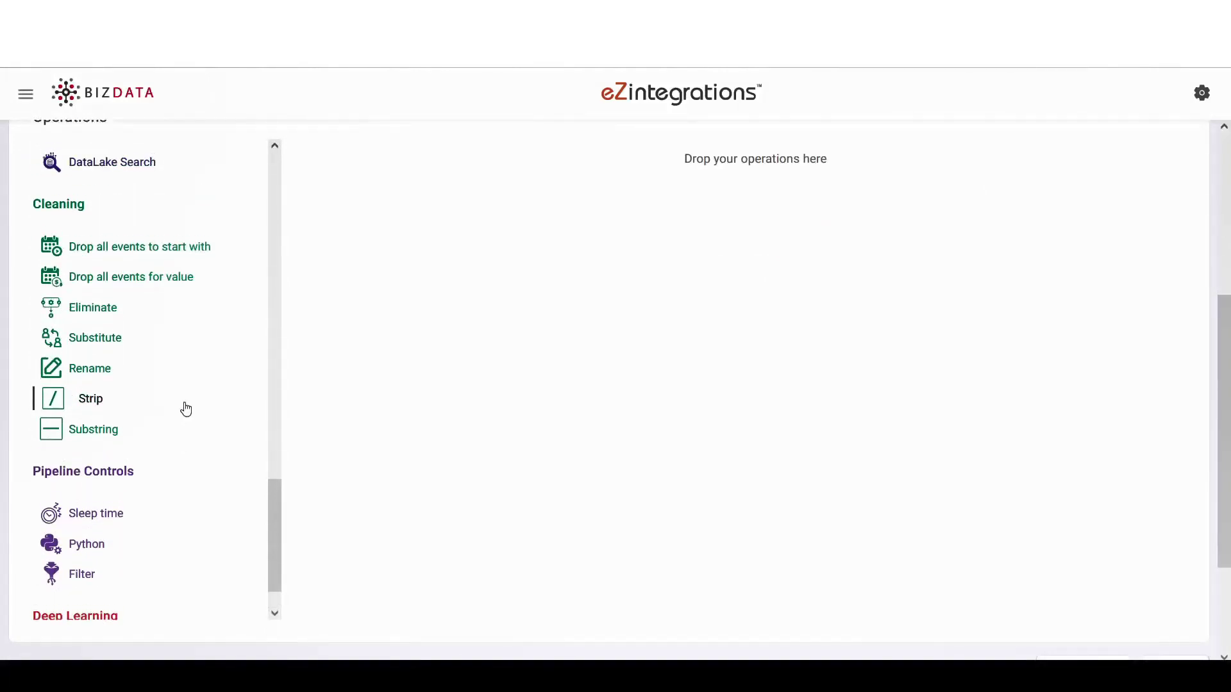
{"action": "scroll", "coordinate": [185, 409], "scroll_direction": "up", "scroll_amount": 13}
{"action": "scroll", "coordinate": [186, 409], "scroll_direction": "up", "scroll_amount": 5}
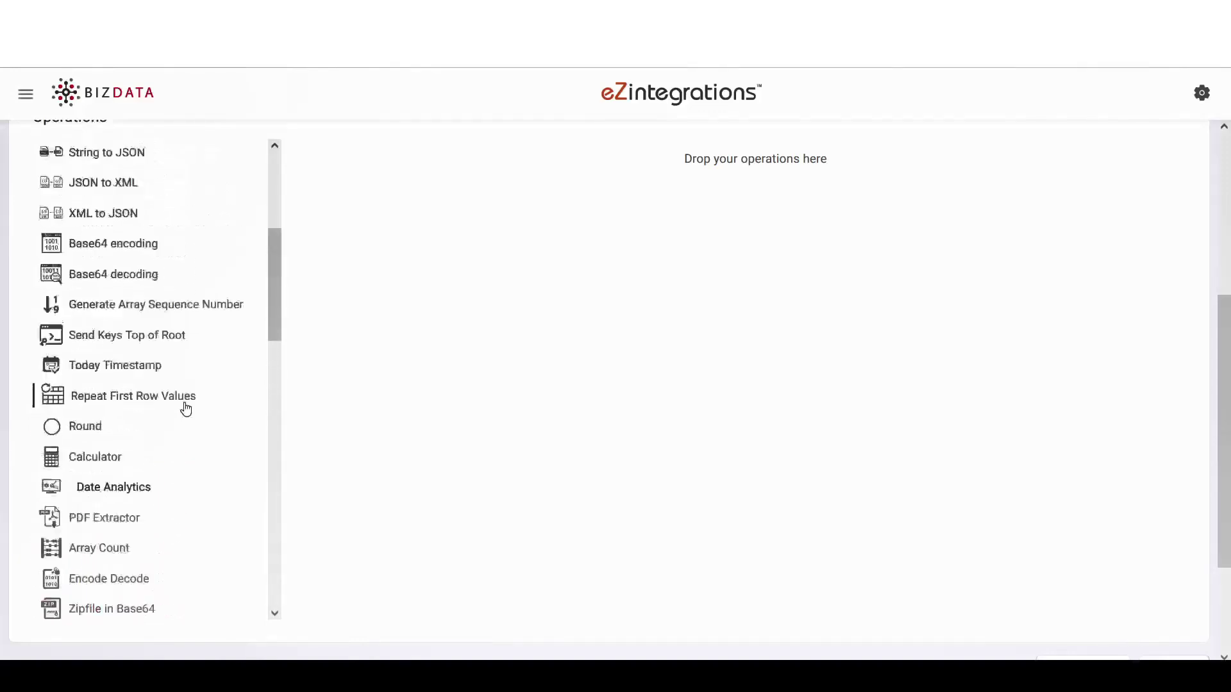
{"action": "scroll", "coordinate": [406, 313], "scroll_direction": "up", "scroll_amount": 3}
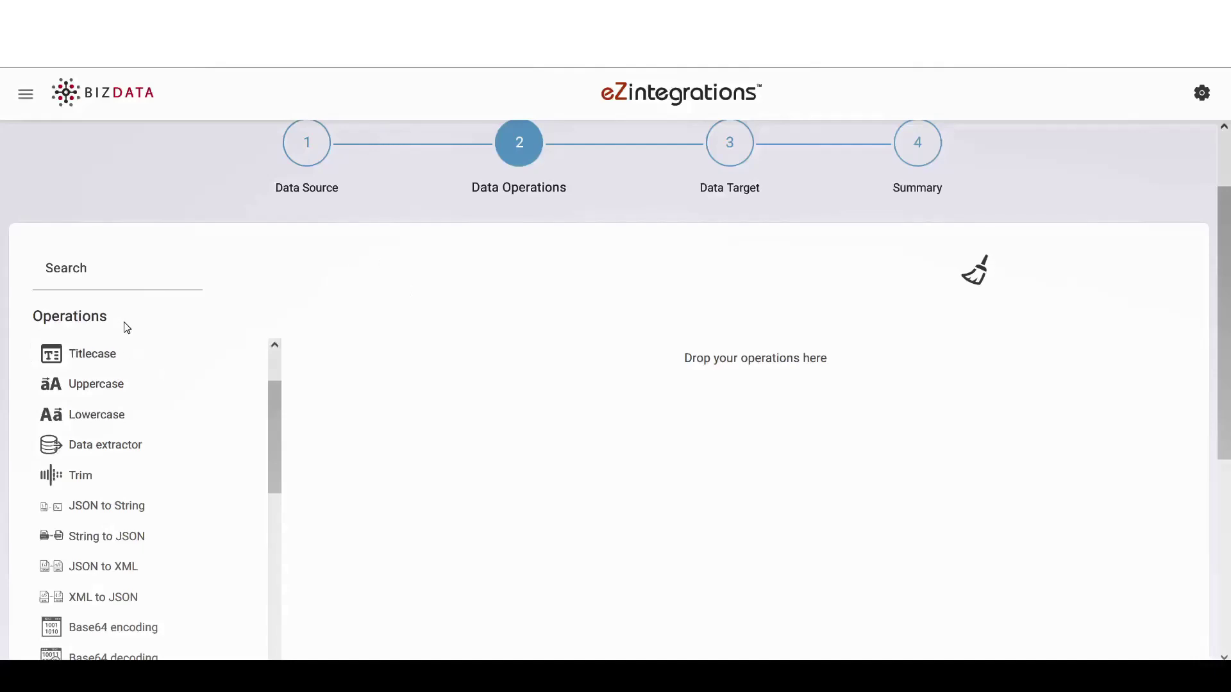
Step: Search the operations for "Sing" and add Single Line to Multiline to the pipeline canvas
{"action": "left_click", "coordinate": [93, 280]}
{"action": "type", "text": "Sing"}
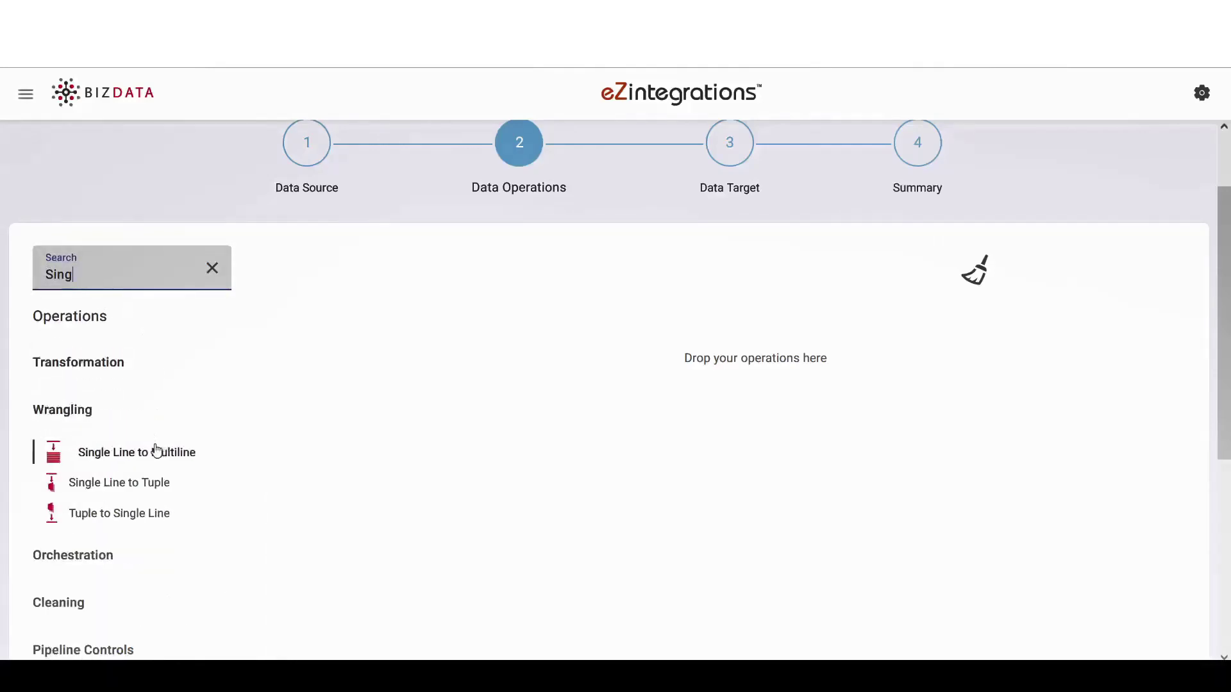
{"action": "left_click_drag", "start_coordinate": [154, 448], "coordinate": [495, 374]}
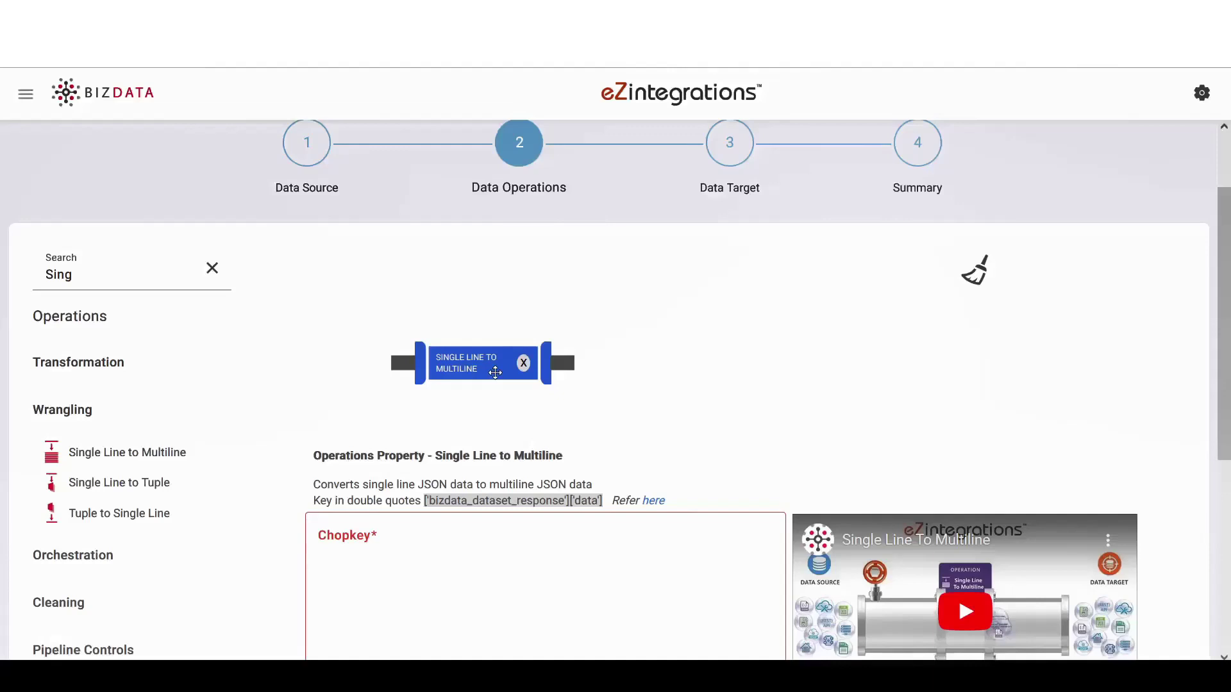
Step: Add an Append operation after Single Line to Multiline with a payload mapping companyName {%Name%}, custentity_ch_website_cust_id {%Id%}, phone {%Phone%}, email {%Email%} and subsidiary id 2
{"action": "left_click", "coordinate": [211, 268]}
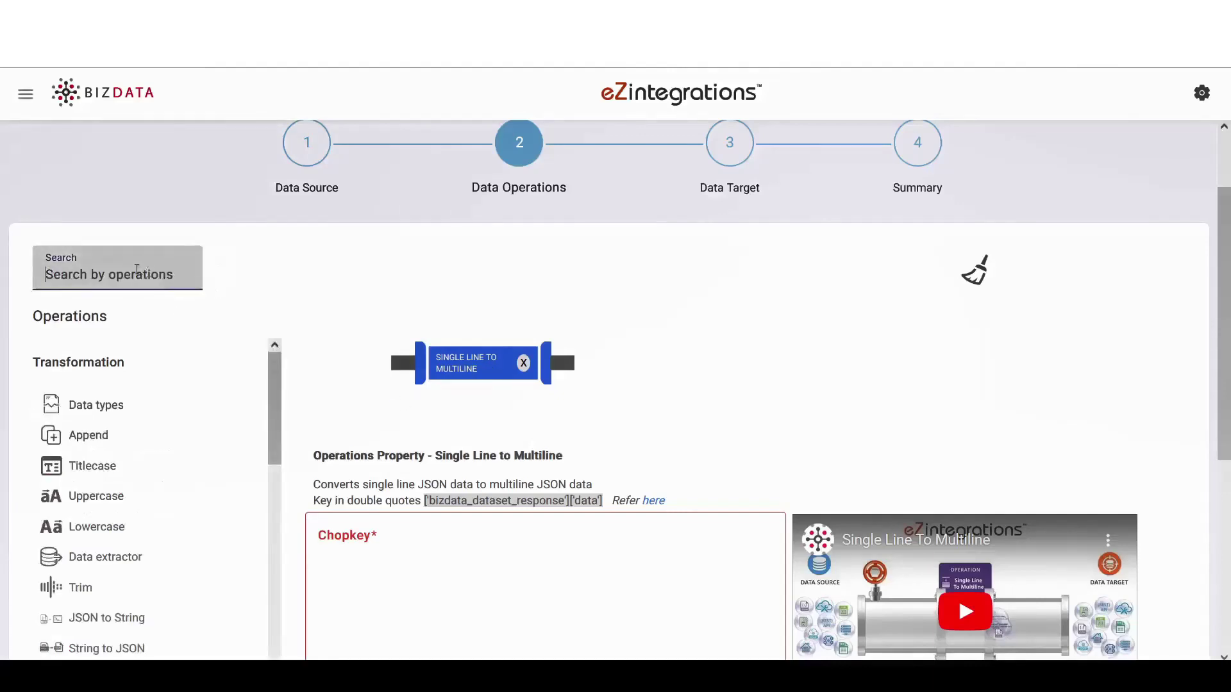
{"action": "type", "text": "App"}
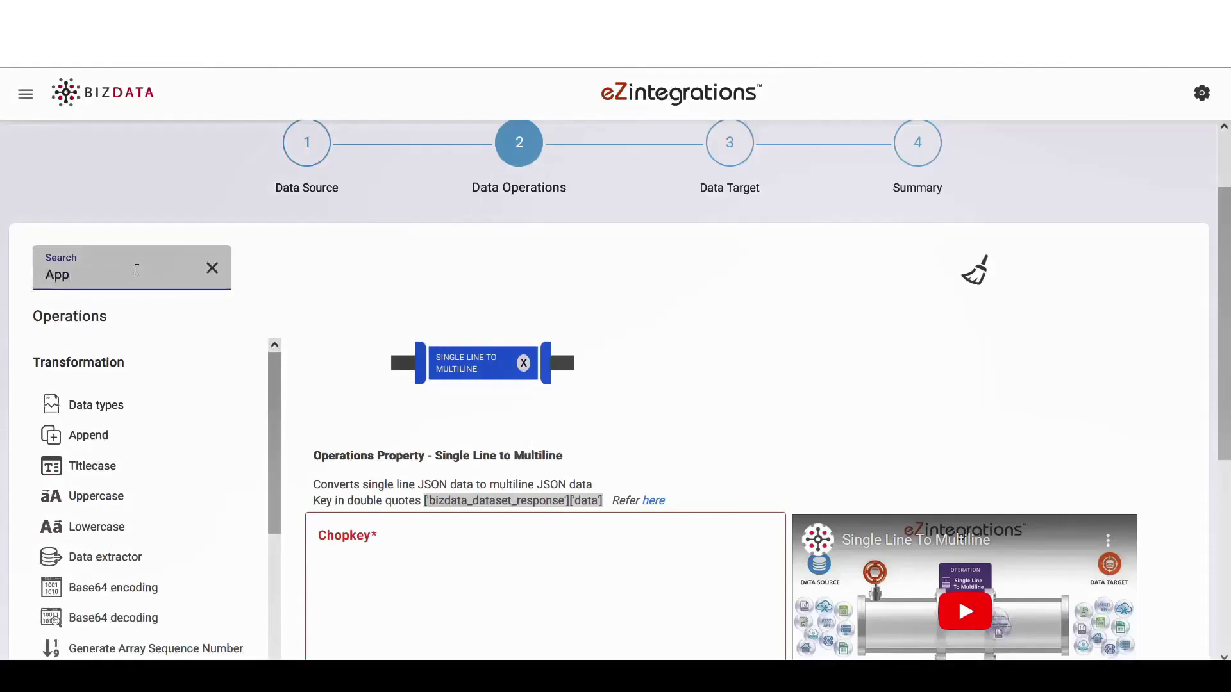
{"action": "type", "text": "end"}
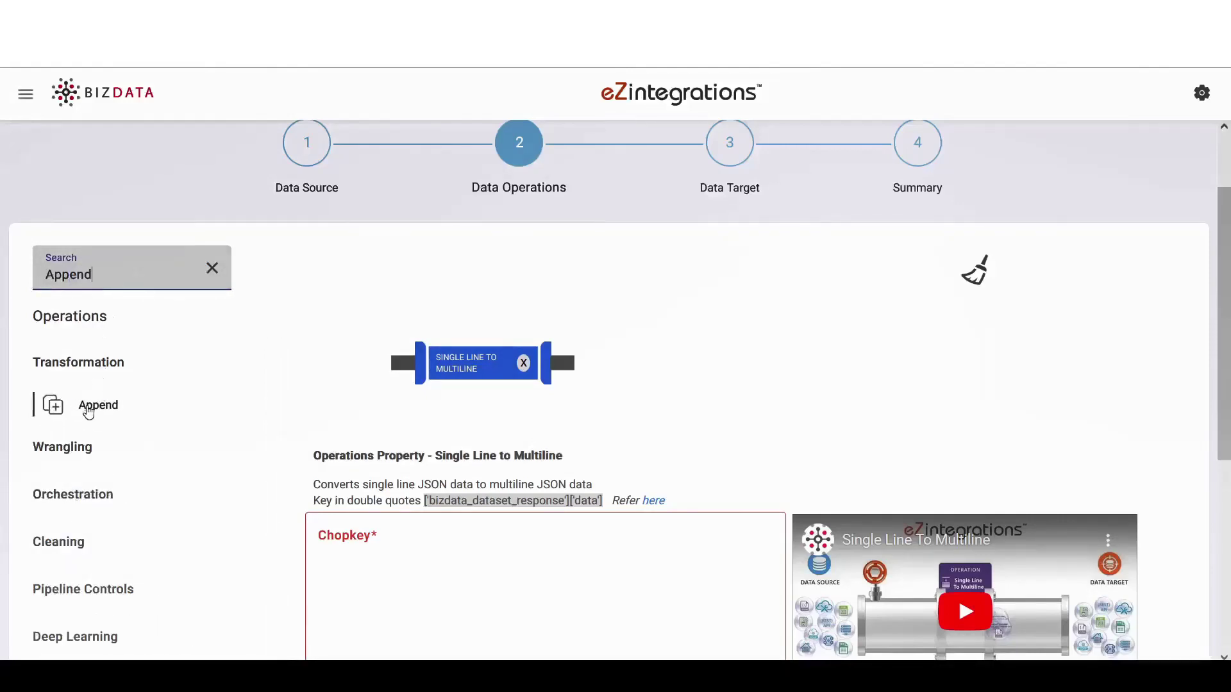
{"action": "left_click_drag", "start_coordinate": [94, 409], "coordinate": [687, 389]}
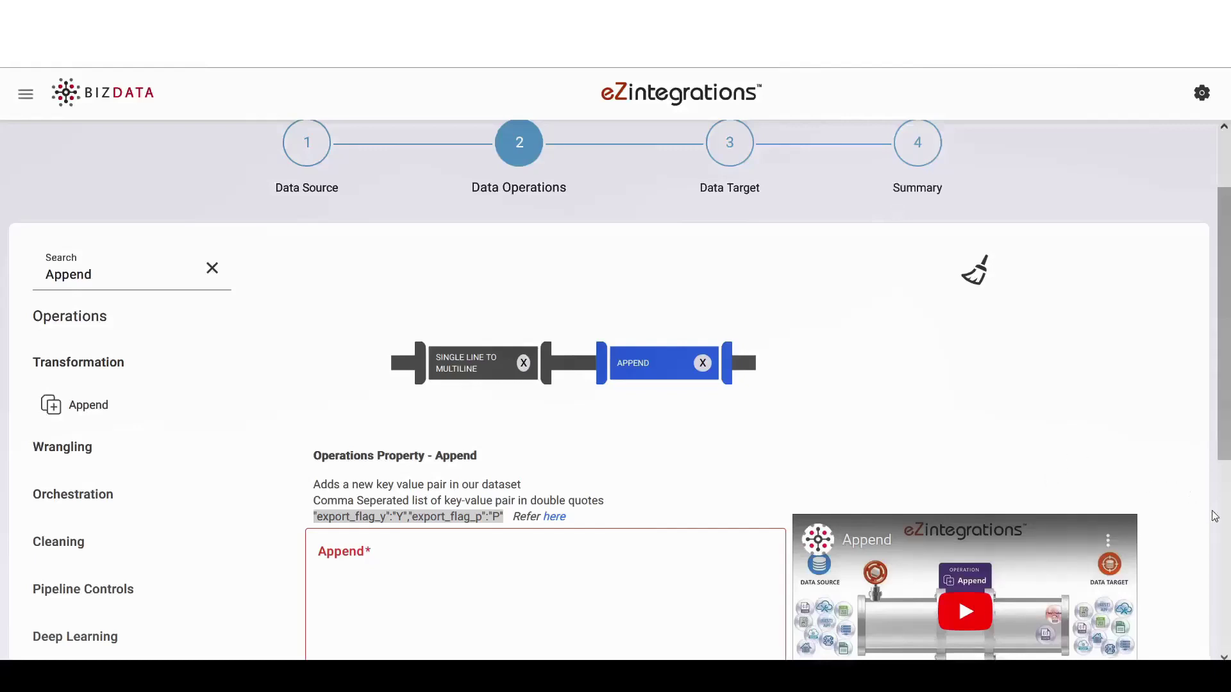
{"action": "type", "text": "\"payload\":{\"companyName\":\"{%Name%}\",\"custentity_ch_website_cust_id\":\"{%Id%}\",\"phone\":\"{%Phone%}\",\"email\":\"{%Email%}\",\"subsidiary\":{\"id\":\"2\"}}"}
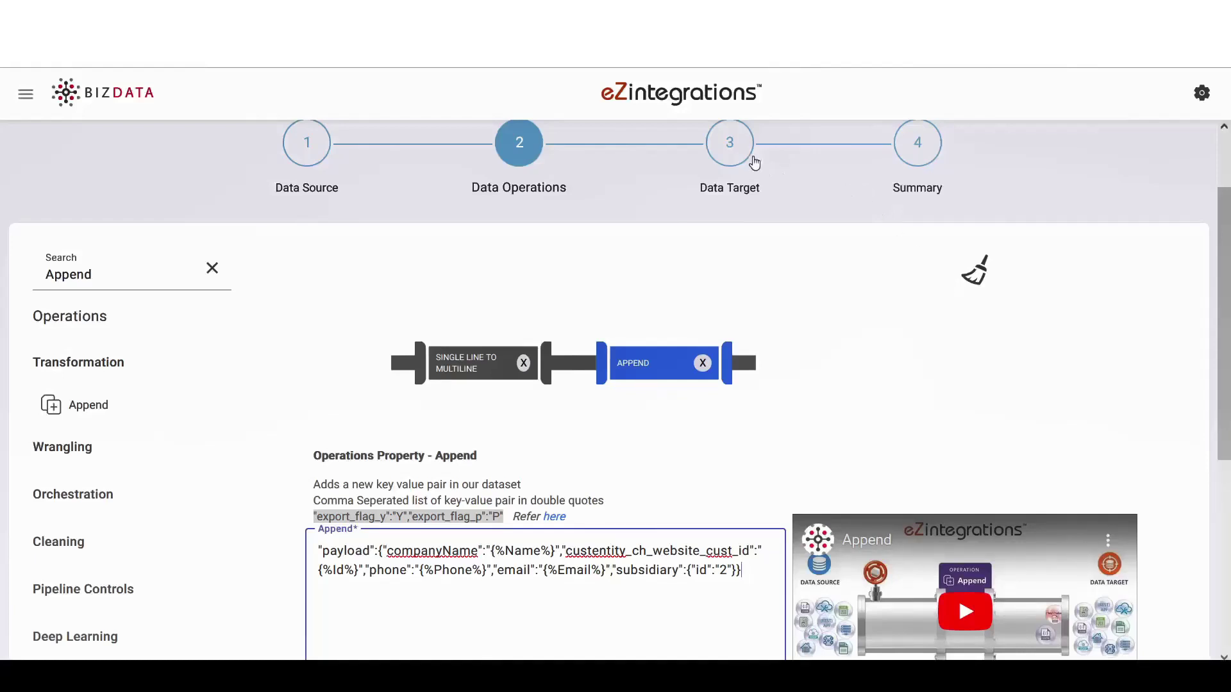
Step: Move on to the Data Target stage and choose API as the target type
{"action": "left_click", "coordinate": [728, 143]}
{"action": "scroll", "coordinate": [502, 375], "scroll_direction": "down", "scroll_amount": 1}
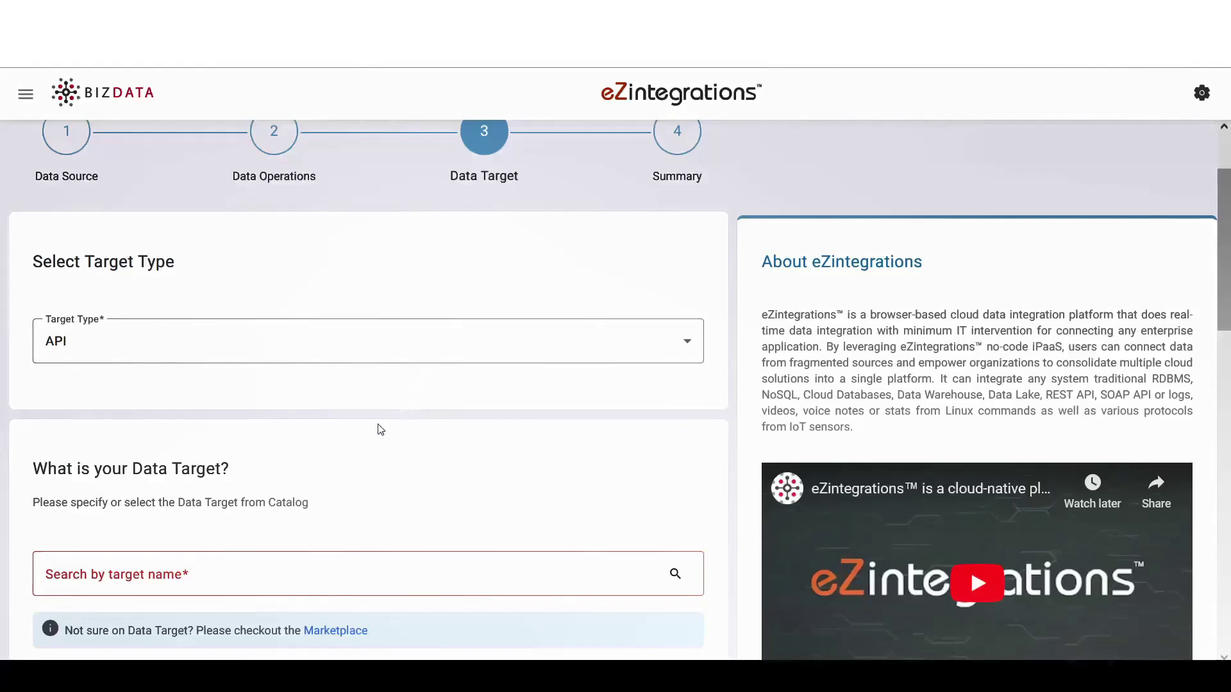
{"action": "left_click", "coordinate": [359, 350]}
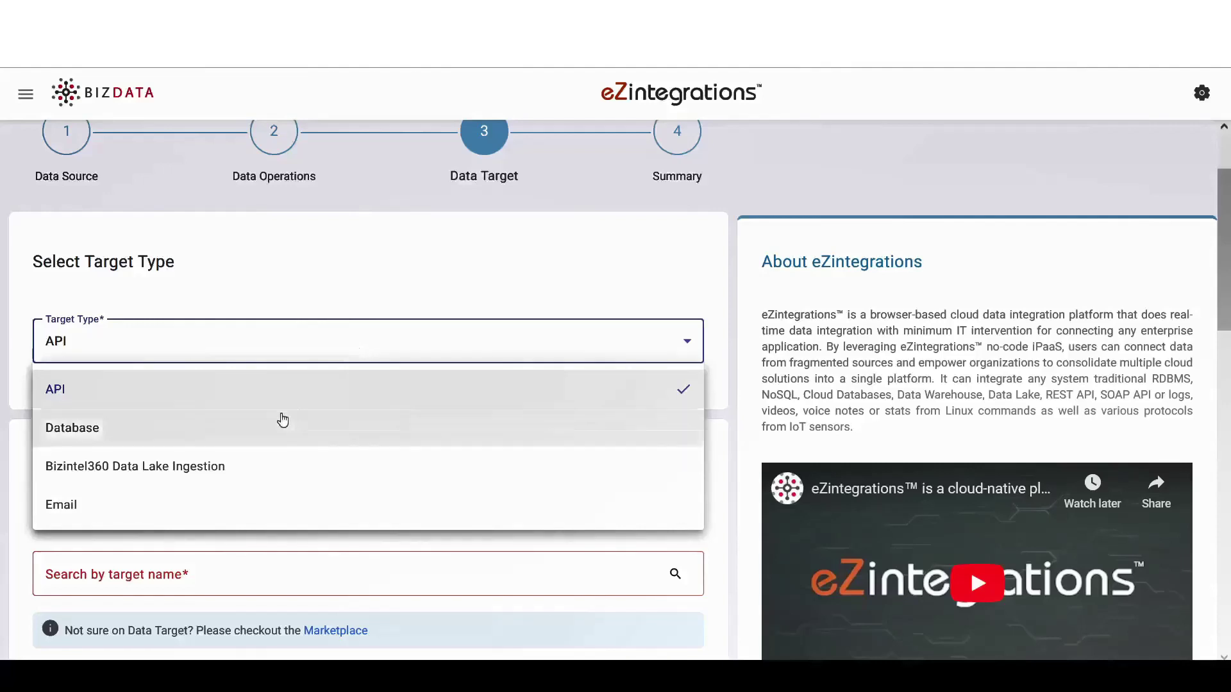
{"action": "left_click", "coordinate": [264, 403]}
Step: Select Oracle NetSuite as the data target with the business object Customer (Version: All) (Method: POST)
{"action": "scroll", "coordinate": [268, 403], "scroll_direction": "down", "scroll_amount": 3}
{"action": "scroll", "coordinate": [267, 404], "scroll_direction": "down", "scroll_amount": 1}
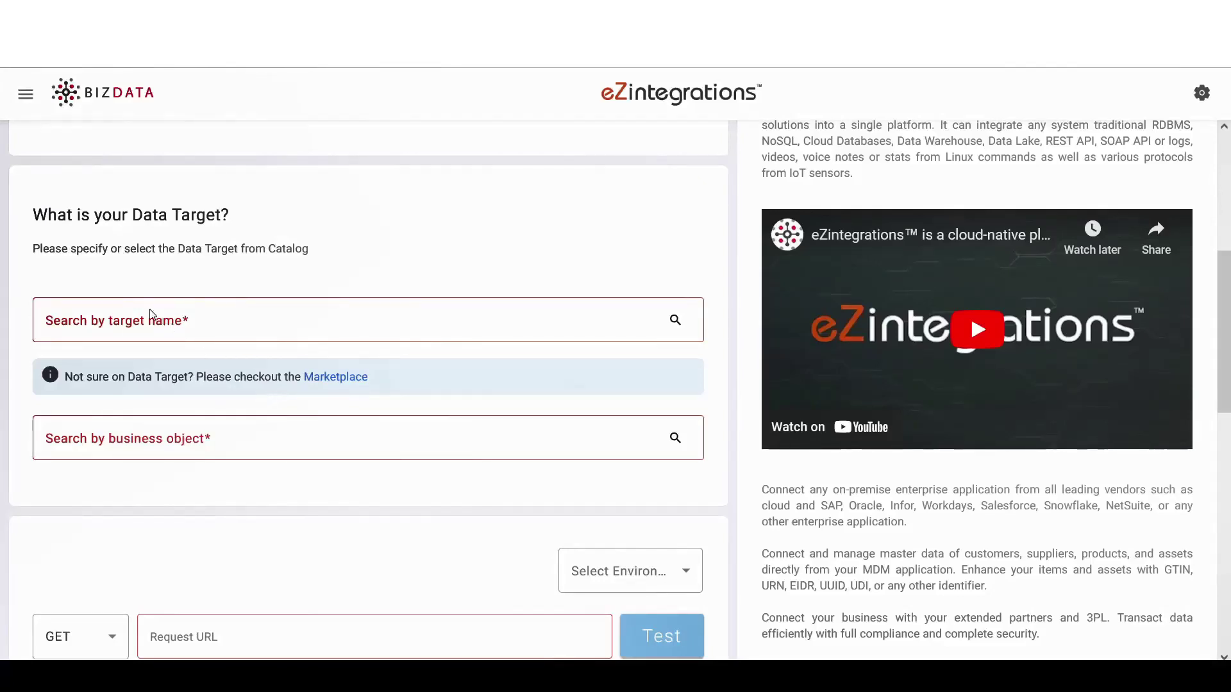
{"action": "left_click", "coordinate": [133, 320]}
{"action": "type", "text": "Net"}
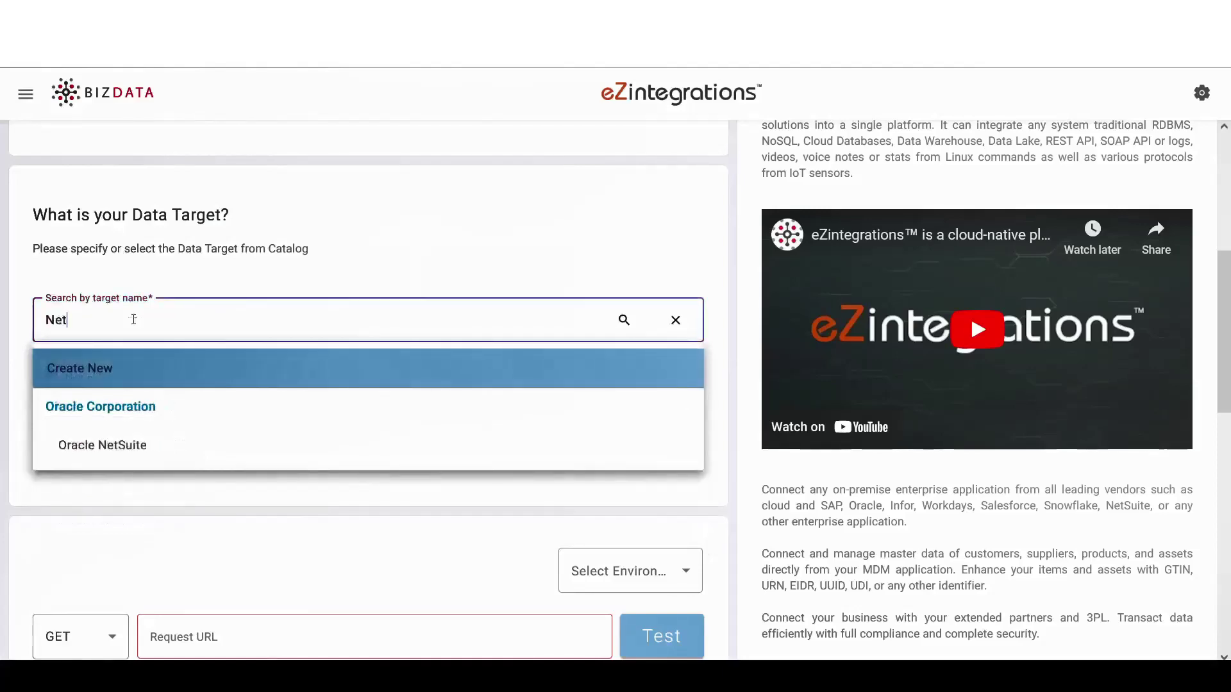
{"action": "left_click", "coordinate": [119, 445]}
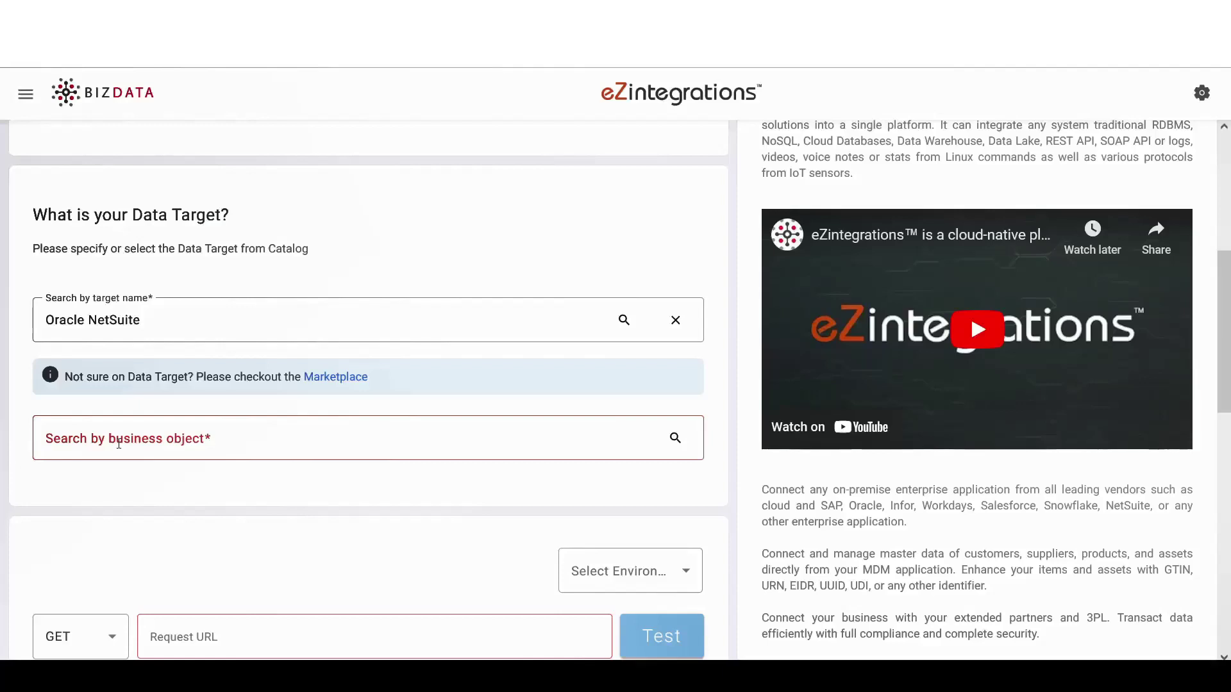
{"action": "left_click", "coordinate": [119, 443]}
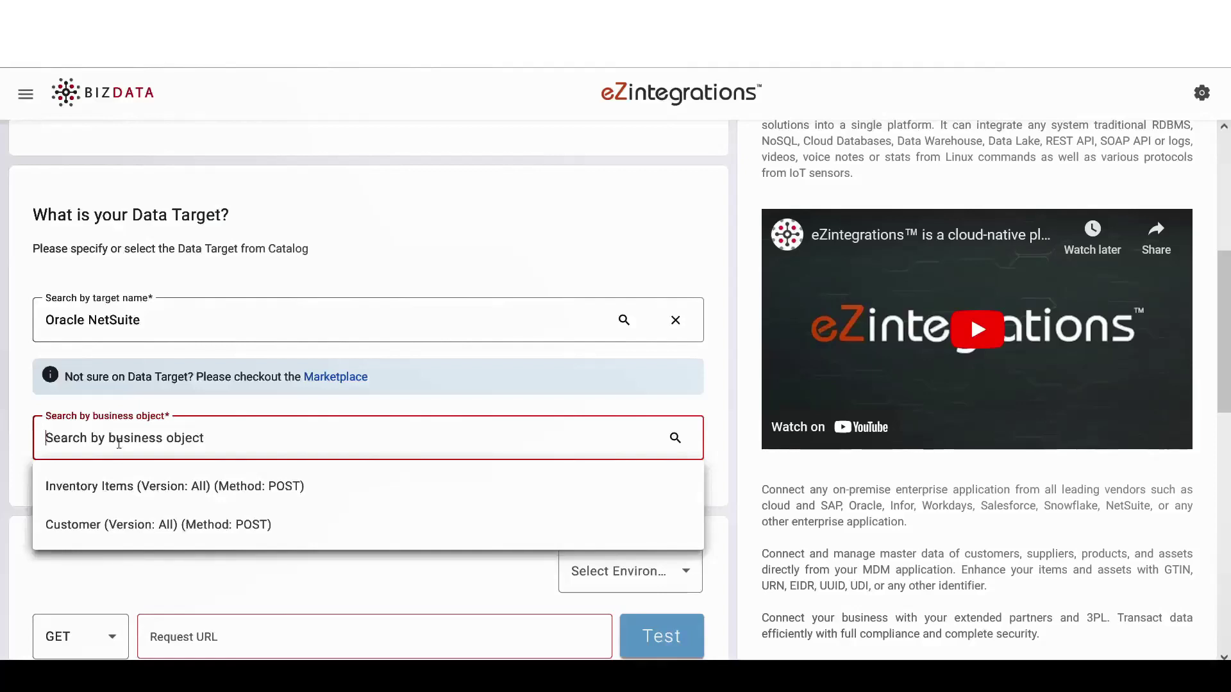
{"action": "type", "text": "Cus"}
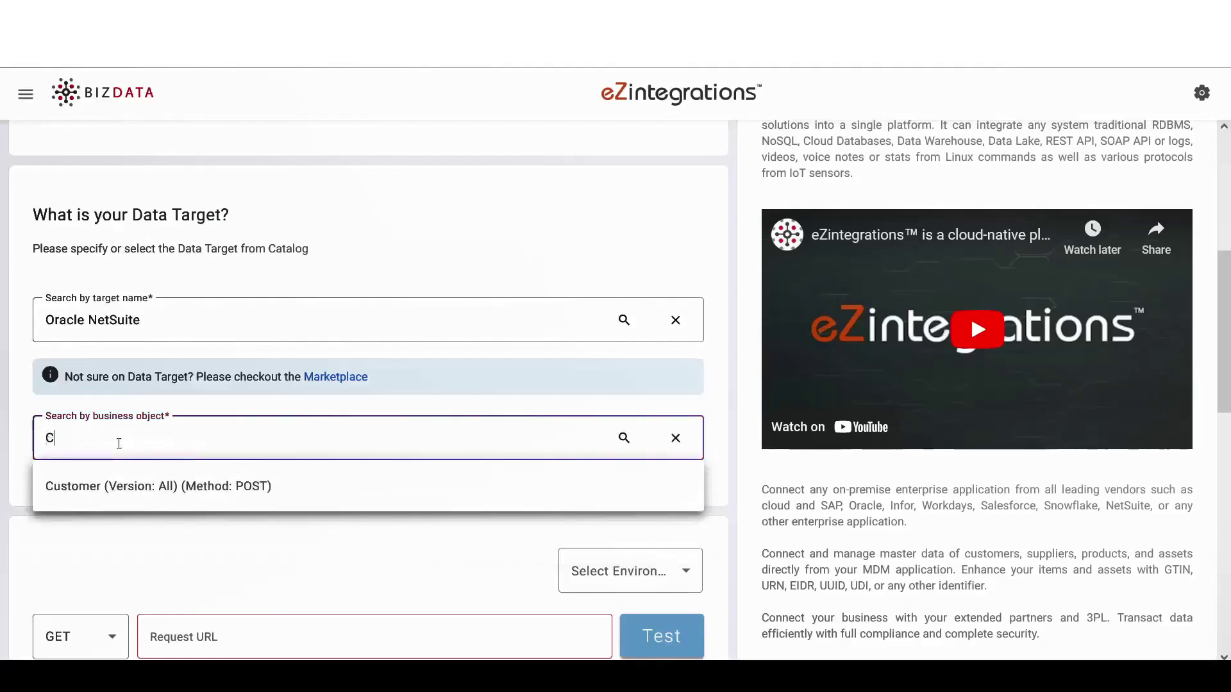
{"action": "left_click", "coordinate": [143, 487]}
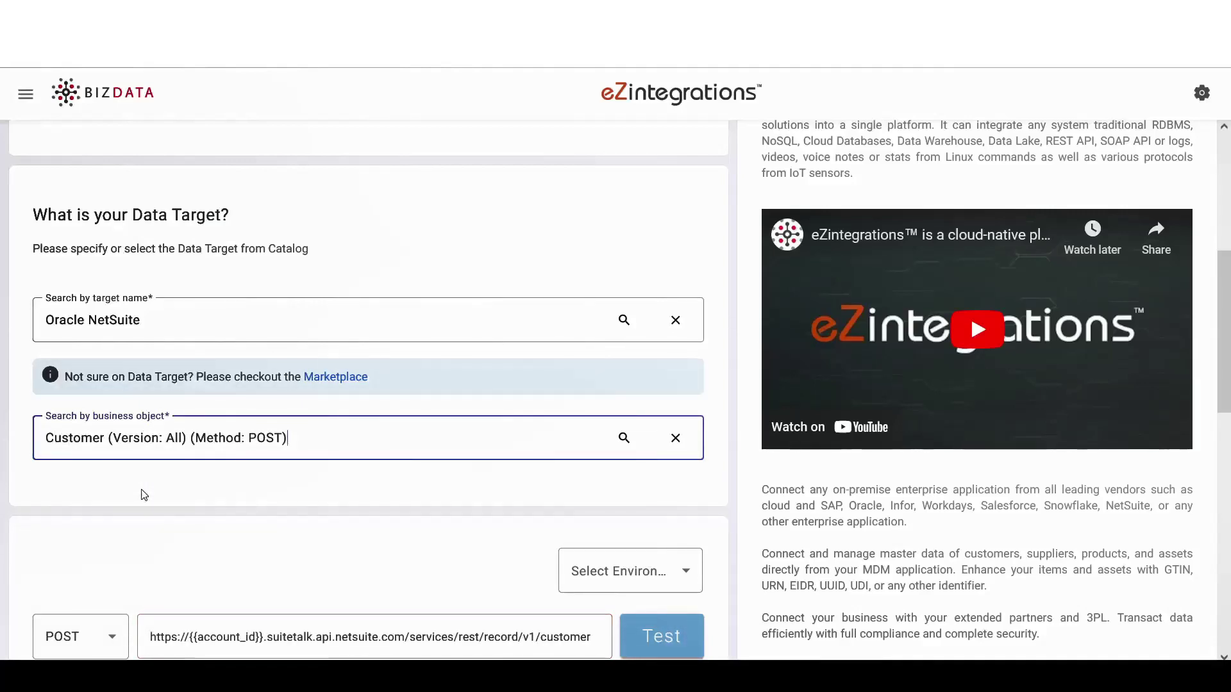
Step: Check the pre-request script of the NetSuite customer request and move on to the Summary stage
{"action": "scroll", "coordinate": [142, 494], "scroll_direction": "down", "scroll_amount": 5}
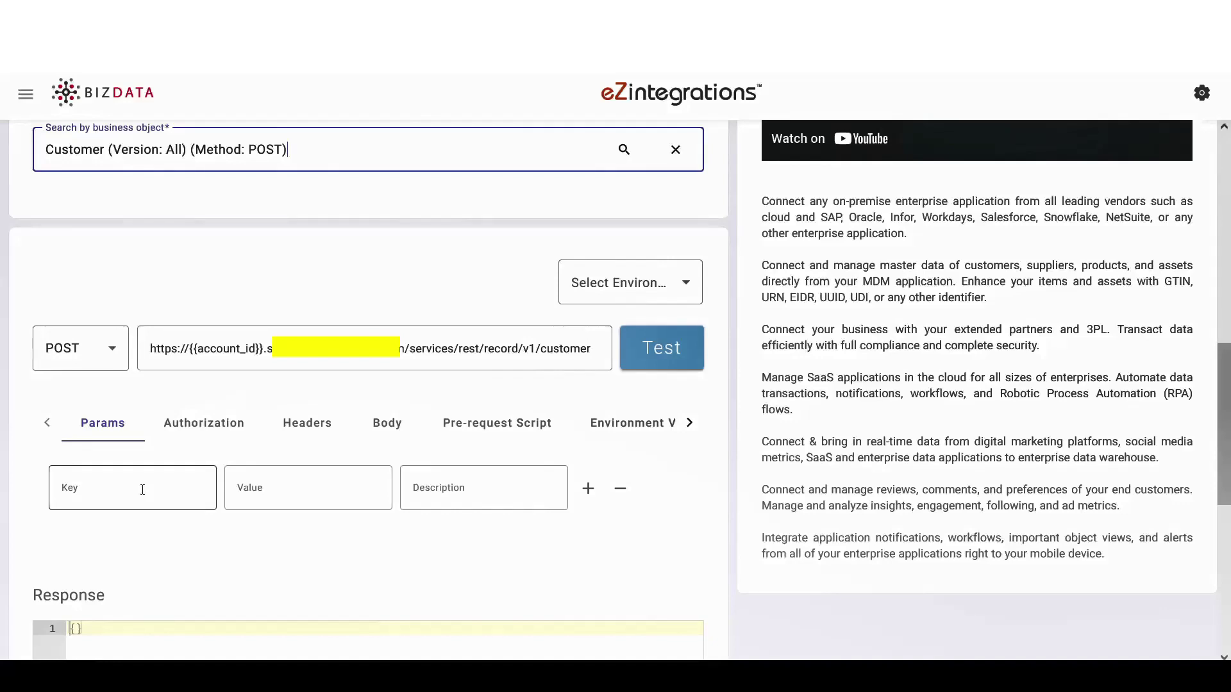
{"action": "left_click", "coordinate": [487, 423]}
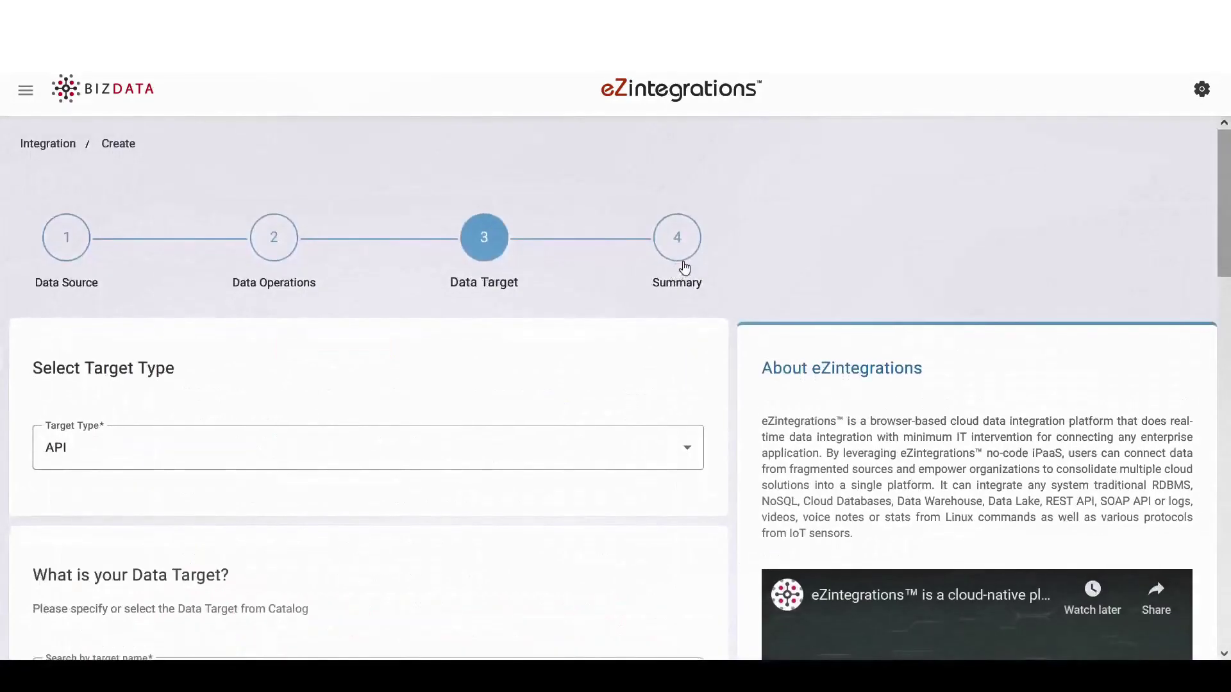
{"action": "left_click", "coordinate": [676, 241]}
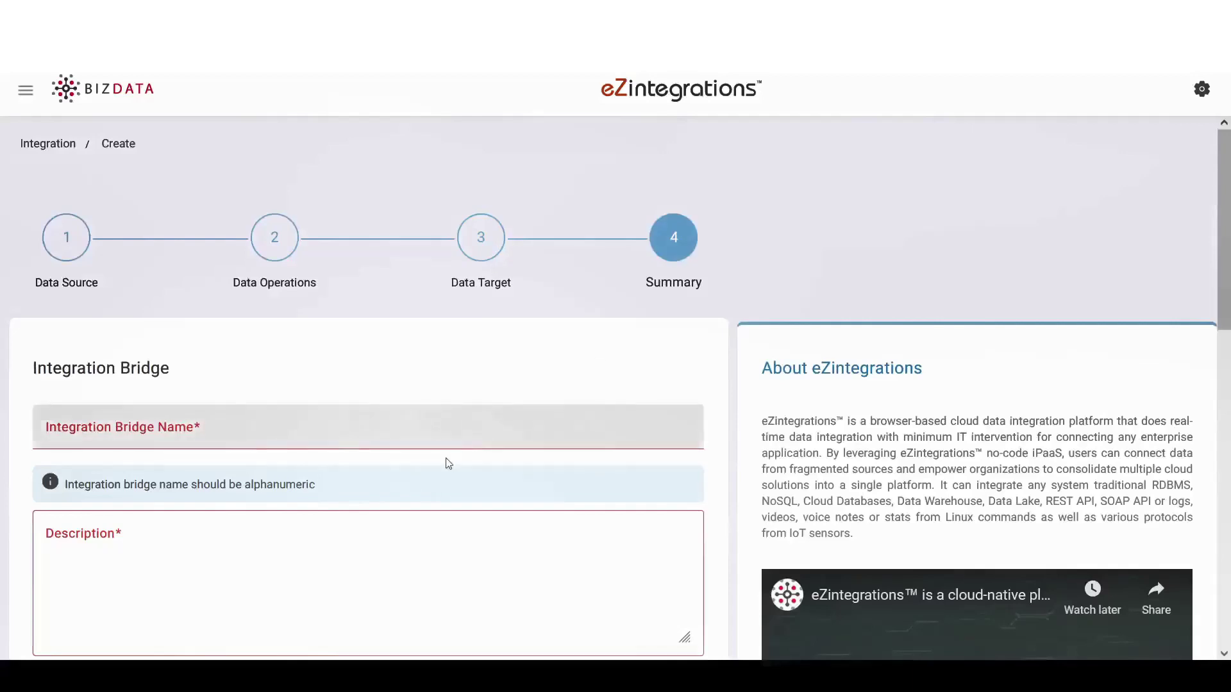
Step: Name the integration bridge "Sales force to Oracle Netsuite Bridge"
{"action": "scroll", "coordinate": [447, 461], "scroll_direction": "down", "scroll_amount": 1}
{"action": "left_click", "coordinate": [280, 394]}
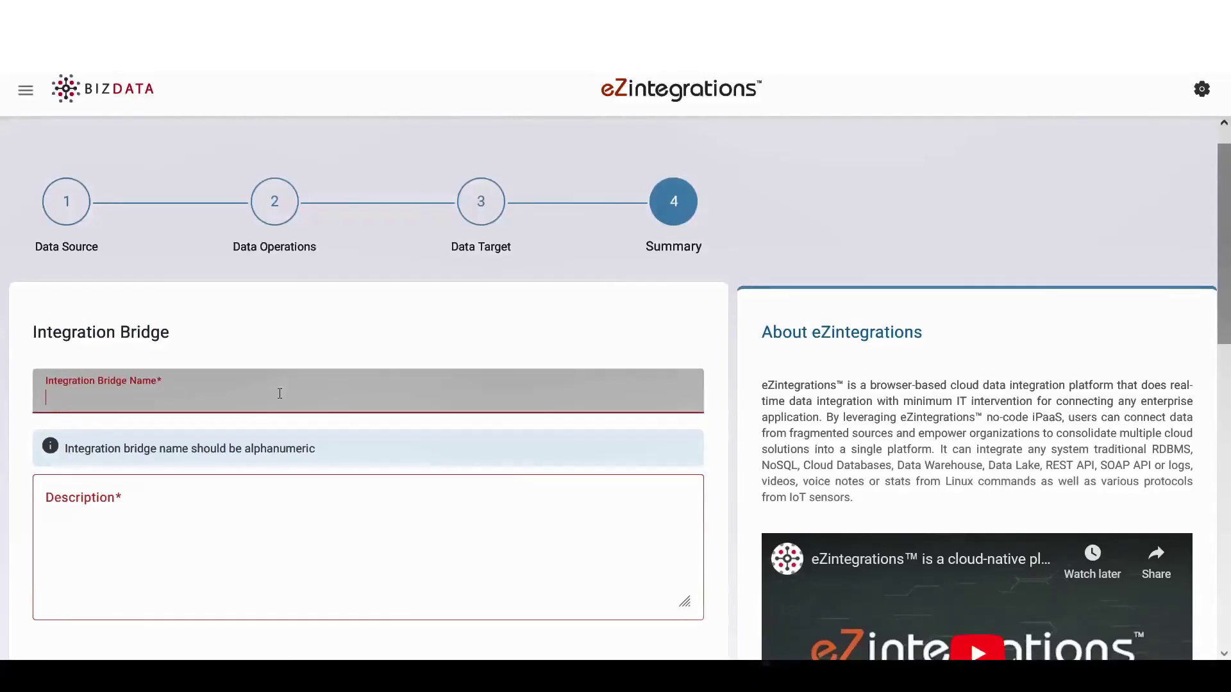
{"action": "type", "text": "Sales "}
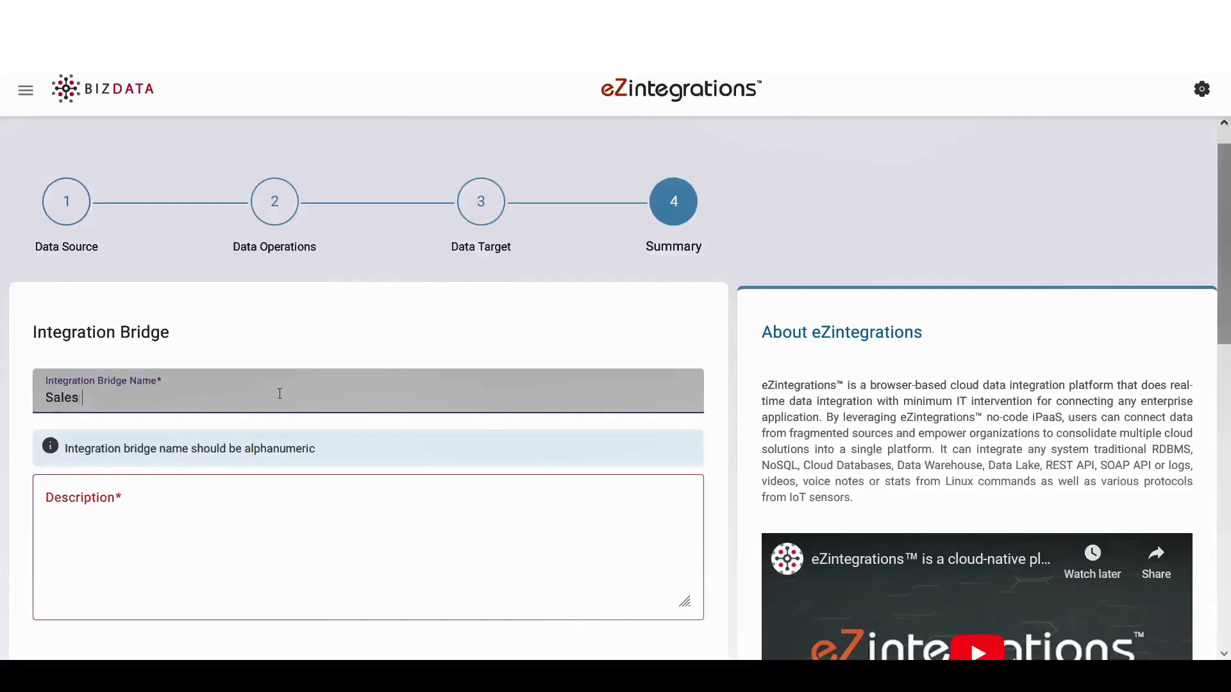
{"action": "type", "text": "force to "}
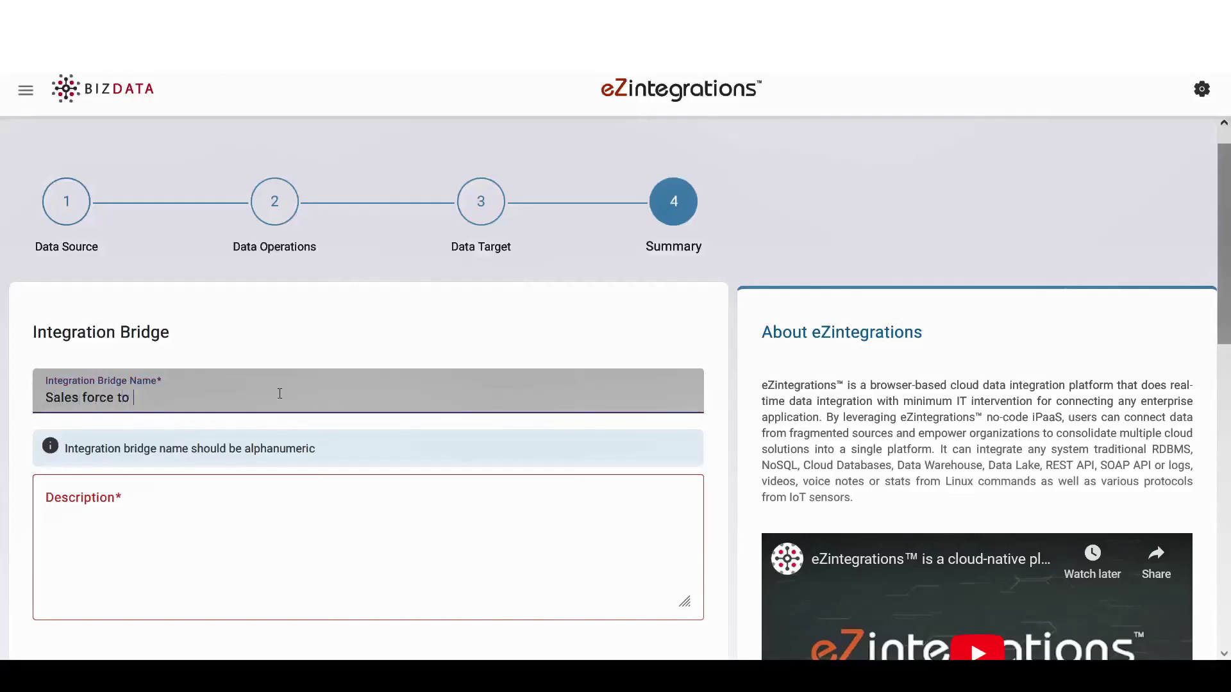
{"action": "type", "text": "Oracle Netsuite Bri"}
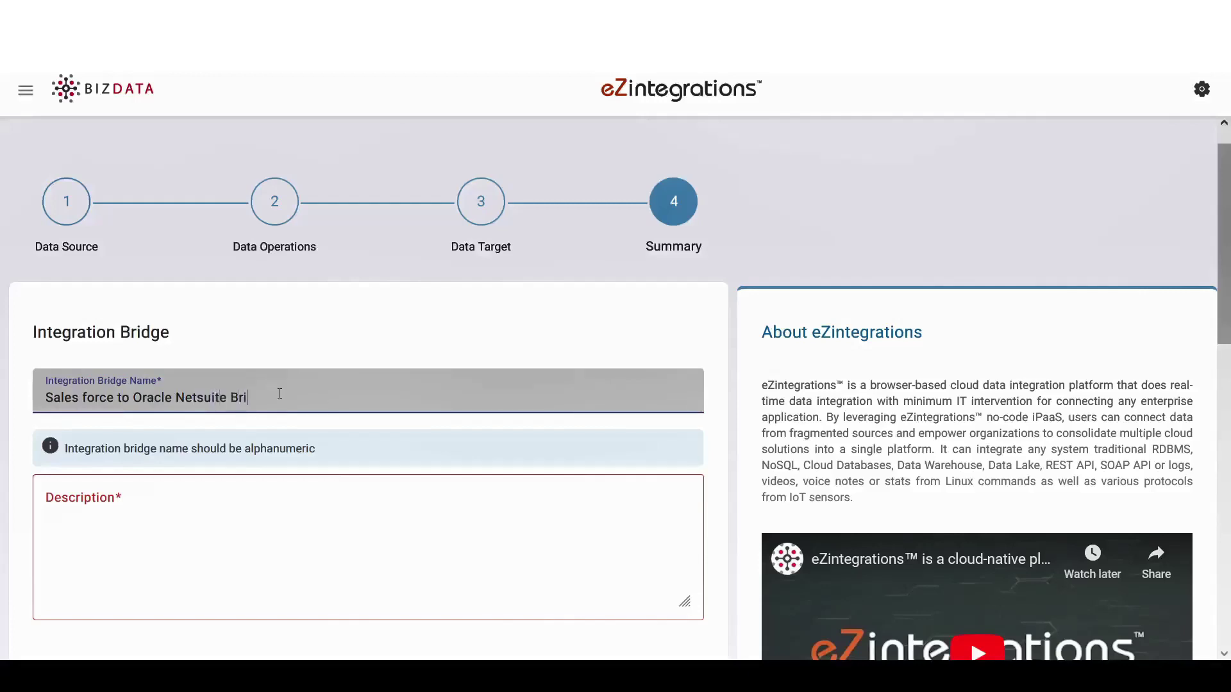
{"action": "type", "text": "dge"}
Step: Enter the bridge description "Fetching the customer contact information from Salesforce and inserting it into Oracle Netsuite."
{"action": "left_click", "coordinate": [227, 507]}
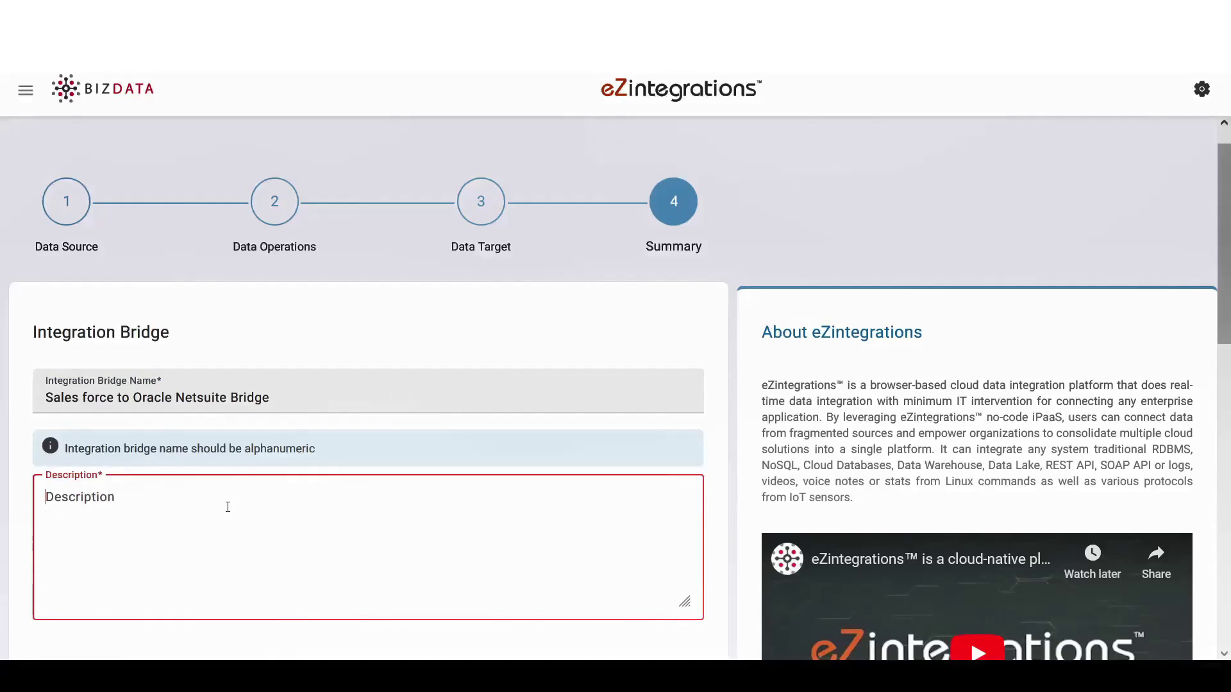
{"action": "type", "text": "Fetching"}
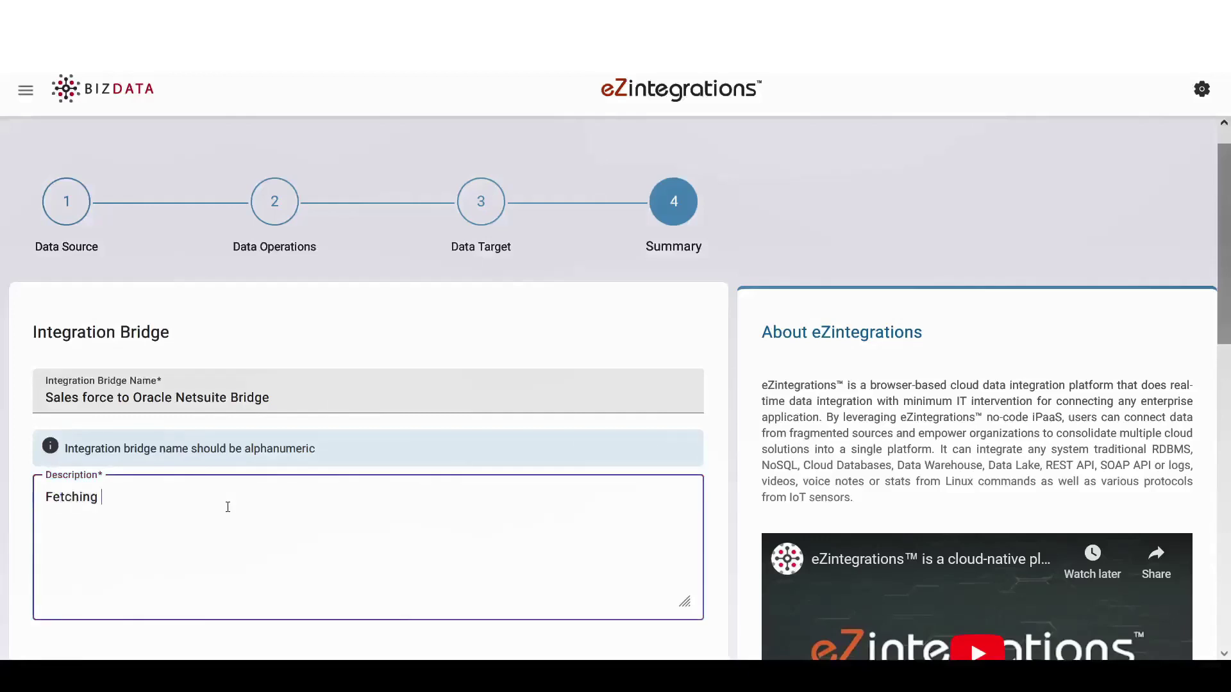
{"action": "type", "text": " t"}
{"action": "key", "text": "BackSpace"}
{"action": "type", "text": "the customer contact inforam"}
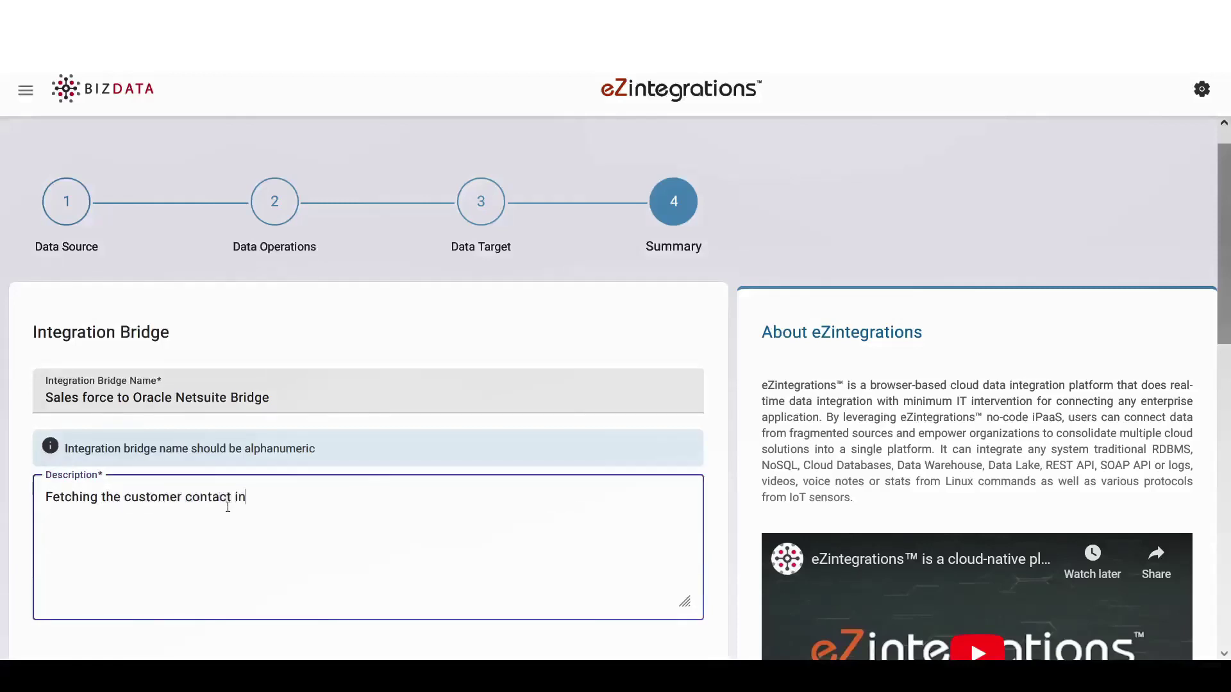
{"action": "key", "text": "BackSpace"}
{"action": "key", "text": "BackSpace"}
{"action": "type", "text": "mation from sal"}
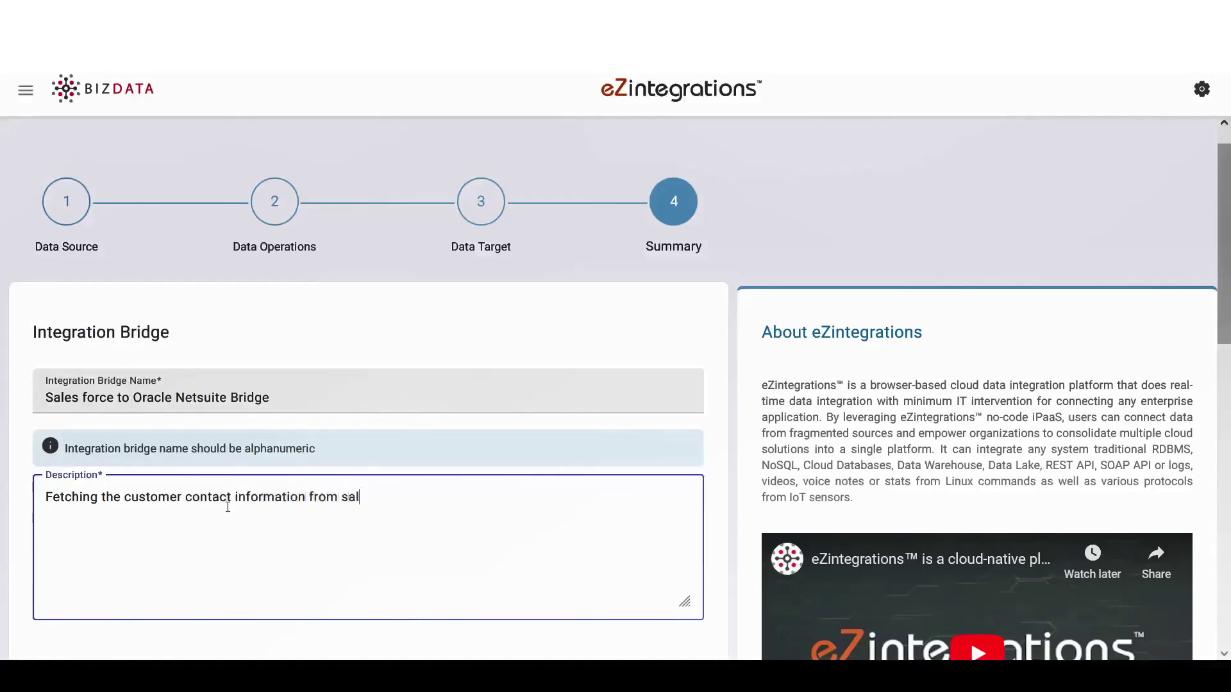
{"action": "key", "text": "BackSpace"}
{"action": "key", "text": "BackSpace"}
{"action": "key", "text": "BackSpace"}
{"action": "type", "text": "Salesforce and"}
{"action": "type", "text": "inserting"}
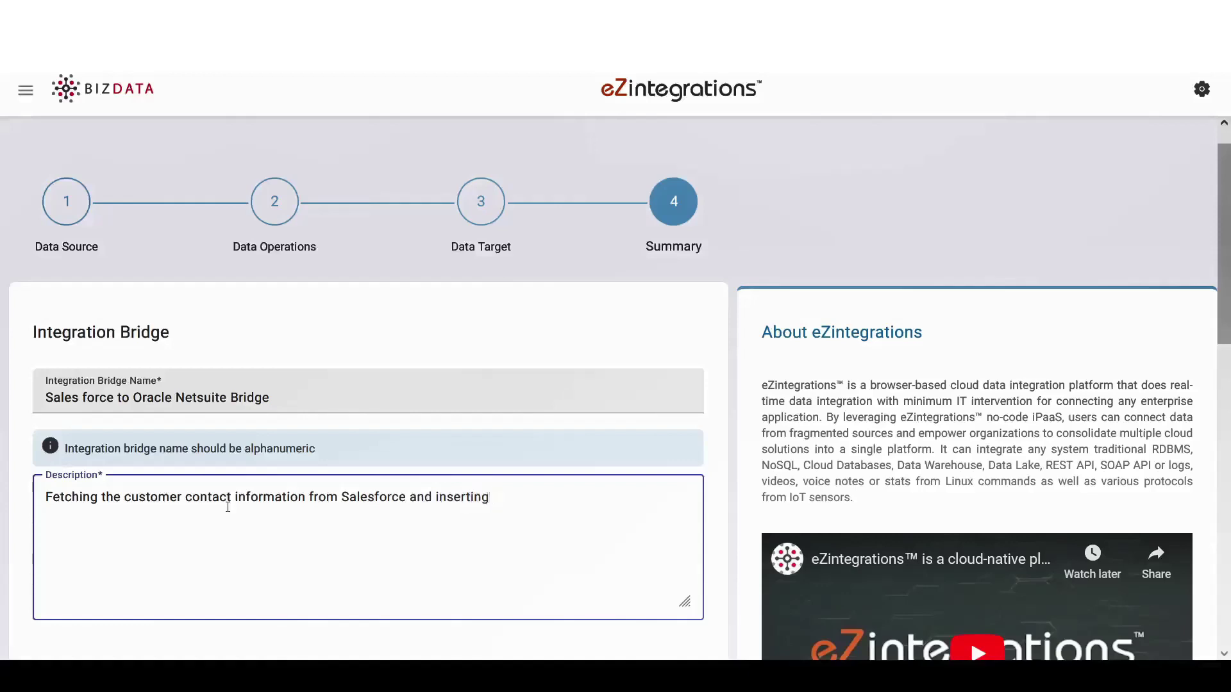
{"action": "type", "text": " it into Oracle Netsuite"}
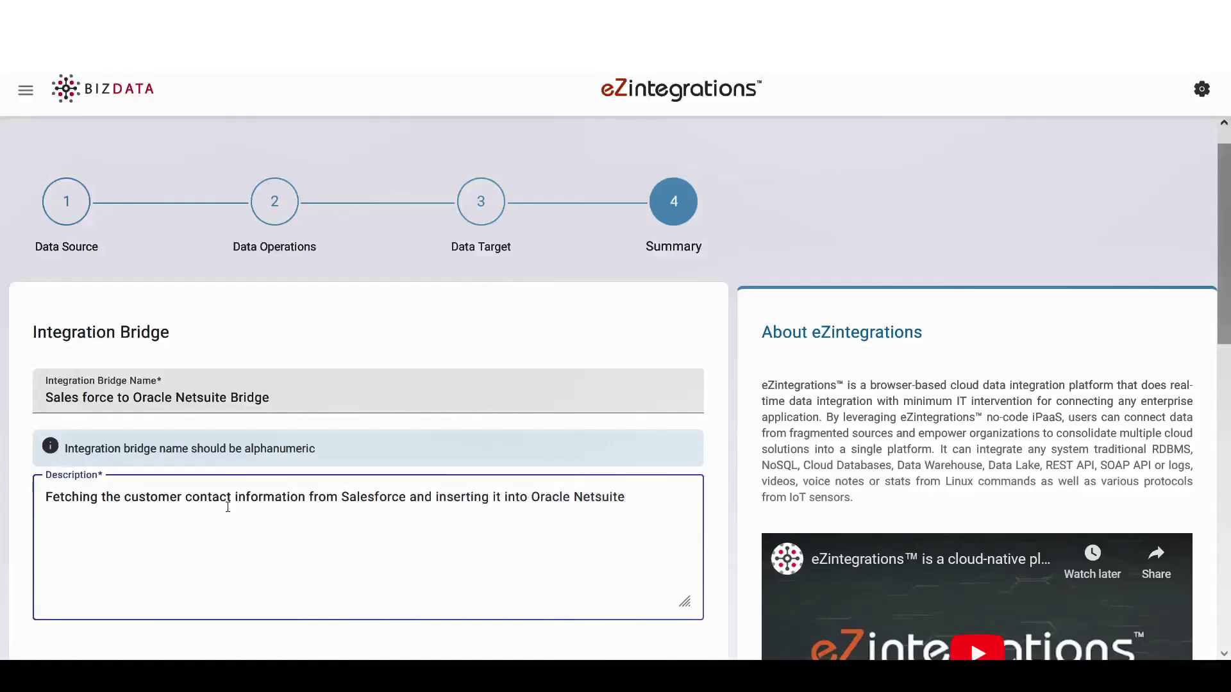
{"action": "type", "text": "."}
Step: Set the schedule interval to 6000 seconds and submit the new integration bridge
{"action": "scroll", "coordinate": [228, 507], "scroll_direction": "down", "scroll_amount": 7}
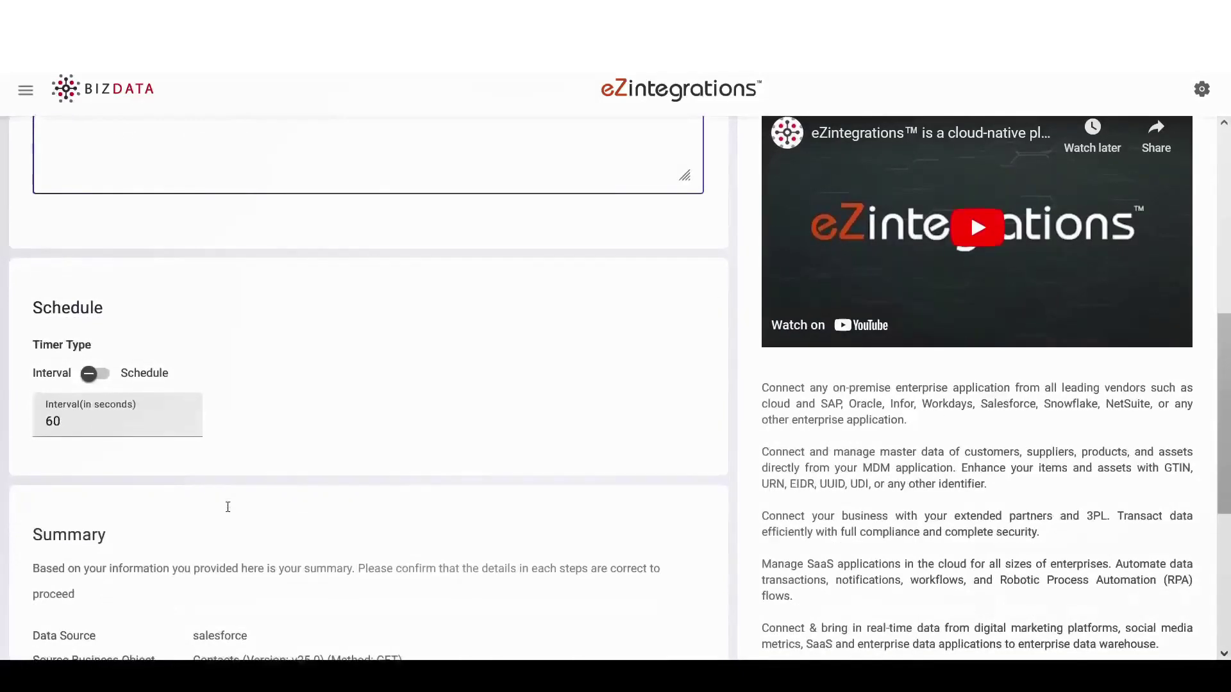
{"action": "scroll", "coordinate": [227, 507], "scroll_direction": "down", "scroll_amount": 1}
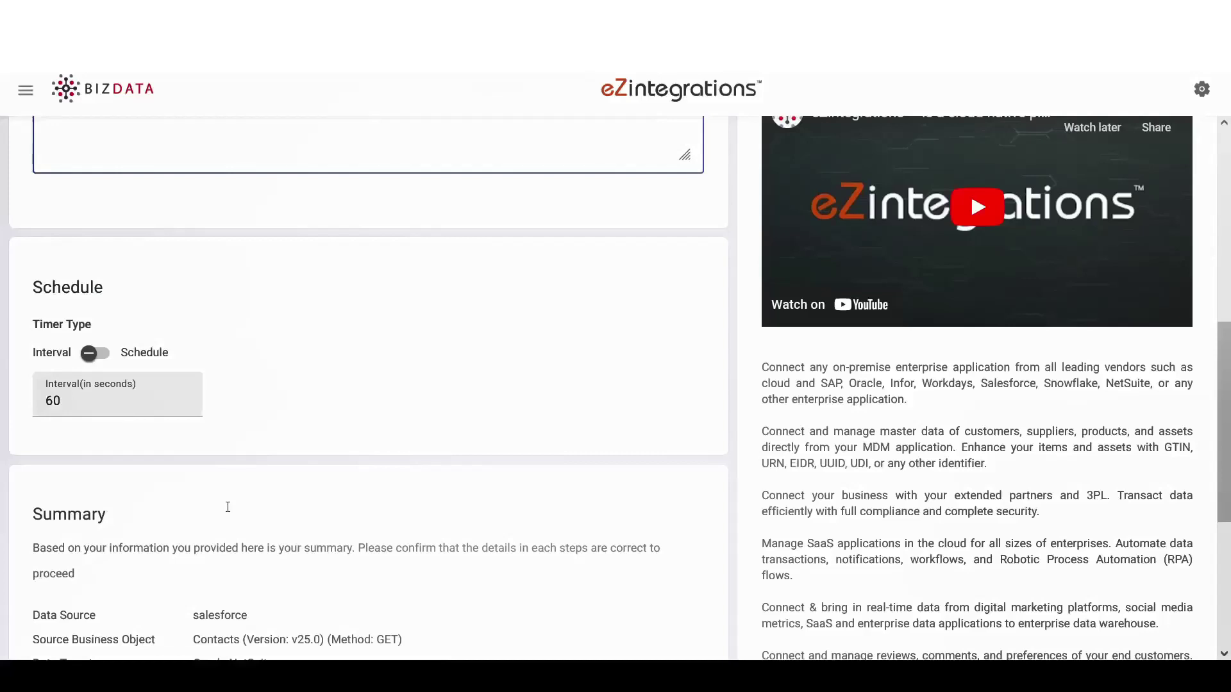
{"action": "left_click", "coordinate": [82, 405]}
{"action": "type", "text": "0"}
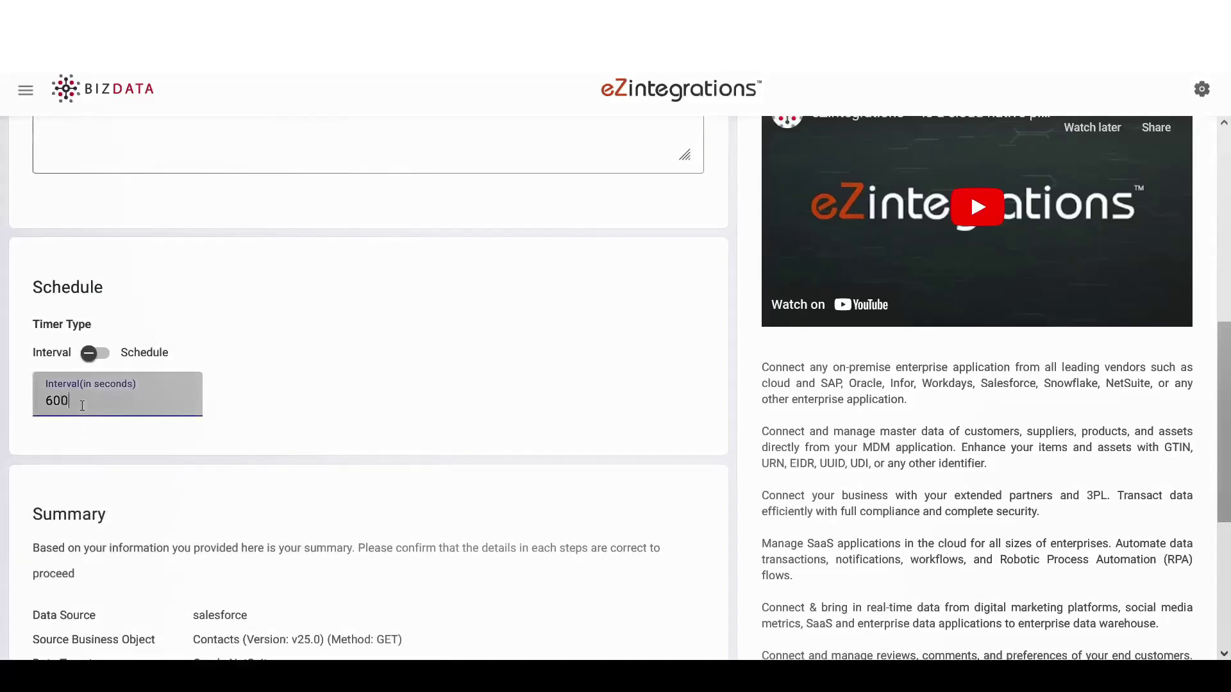
{"action": "type", "text": "0"}
{"action": "scroll", "coordinate": [82, 405], "scroll_direction": "down", "scroll_amount": 1}
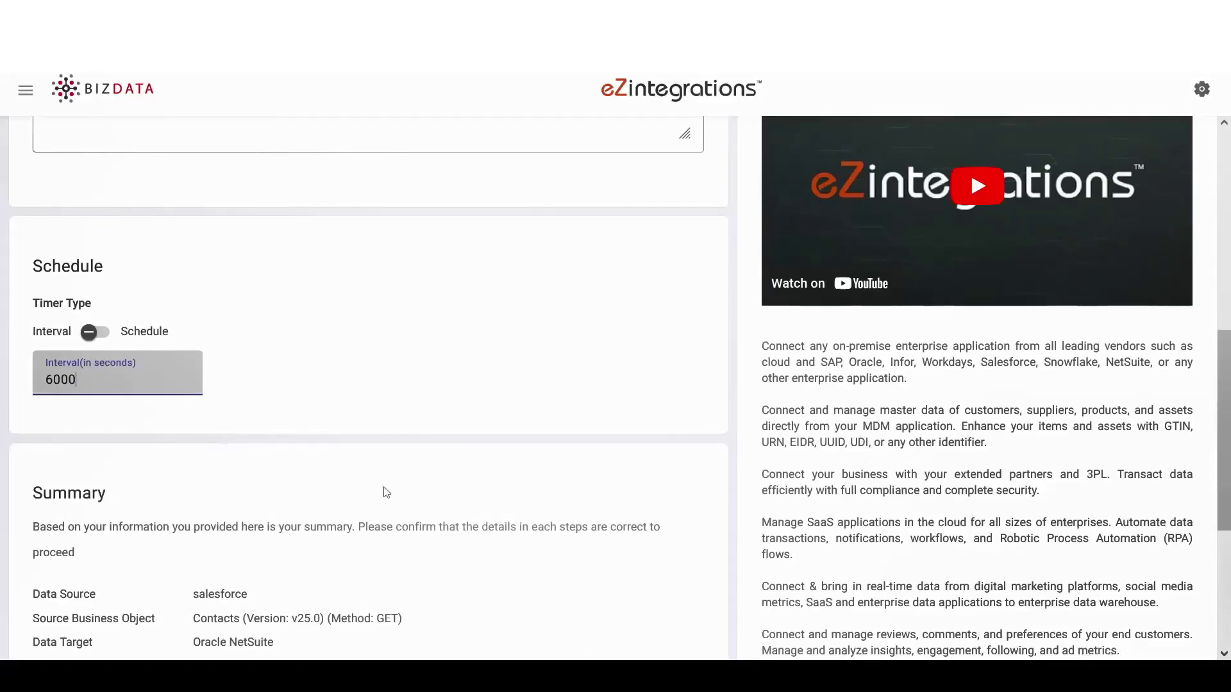
{"action": "scroll", "coordinate": [386, 492], "scroll_direction": "down", "scroll_amount": 5}
{"action": "left_click", "coordinate": [668, 462]}
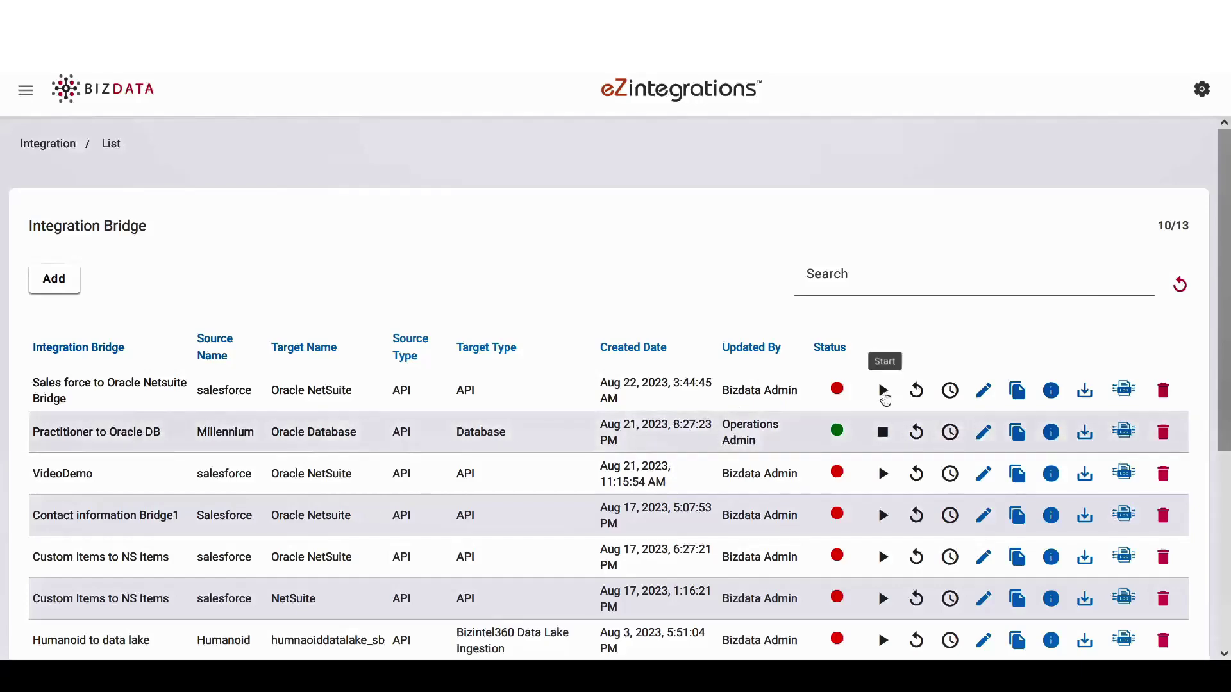
Step: Start the "Sales force to Oracle Netsuite Bridge" and open its live streaming logs
{"action": "left_click", "coordinate": [883, 392]}
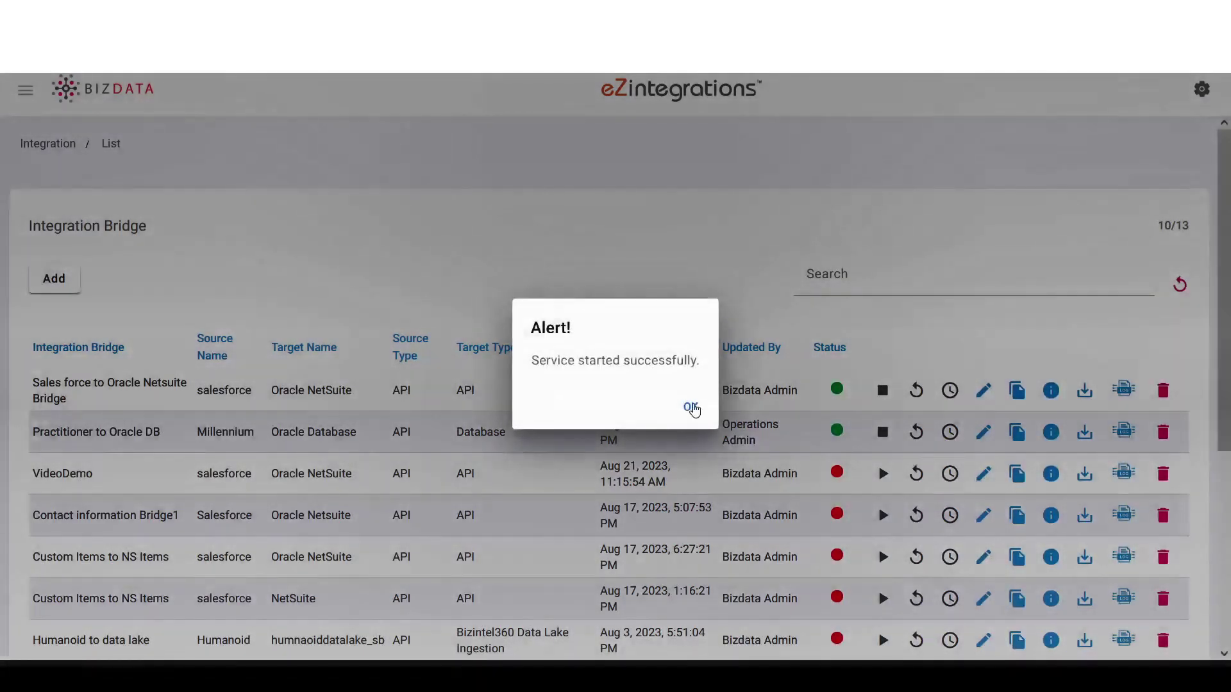
{"action": "left_click", "coordinate": [690, 406]}
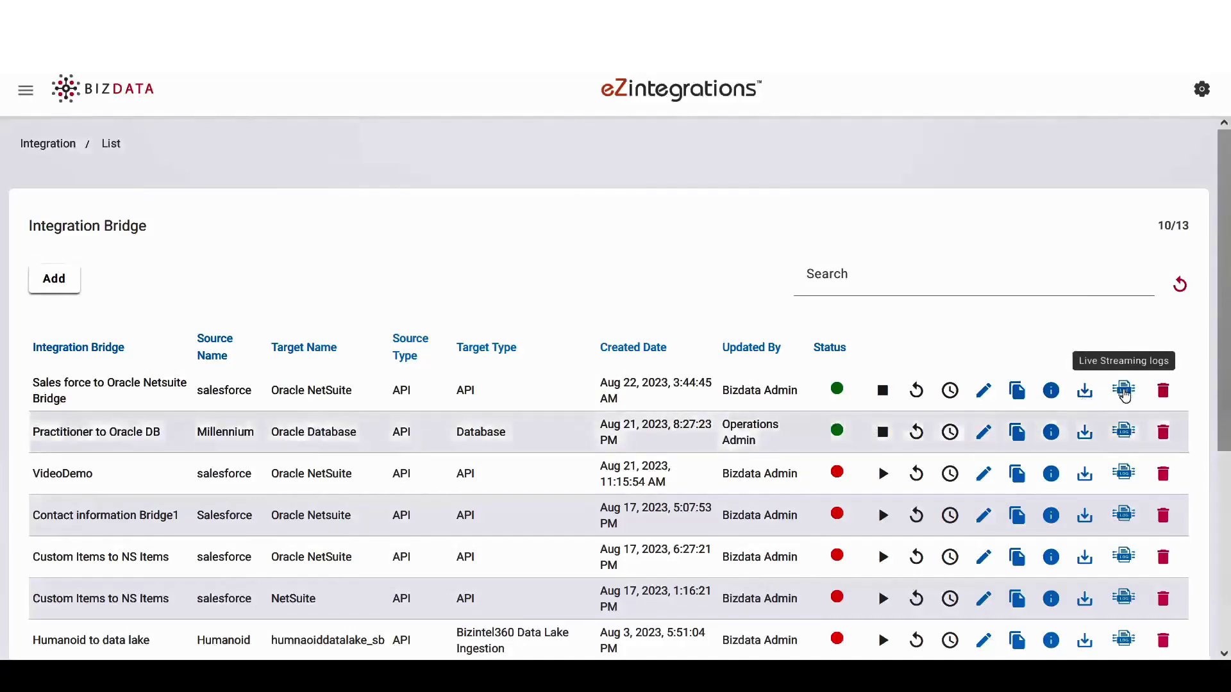
{"action": "left_click", "coordinate": [1125, 393]}
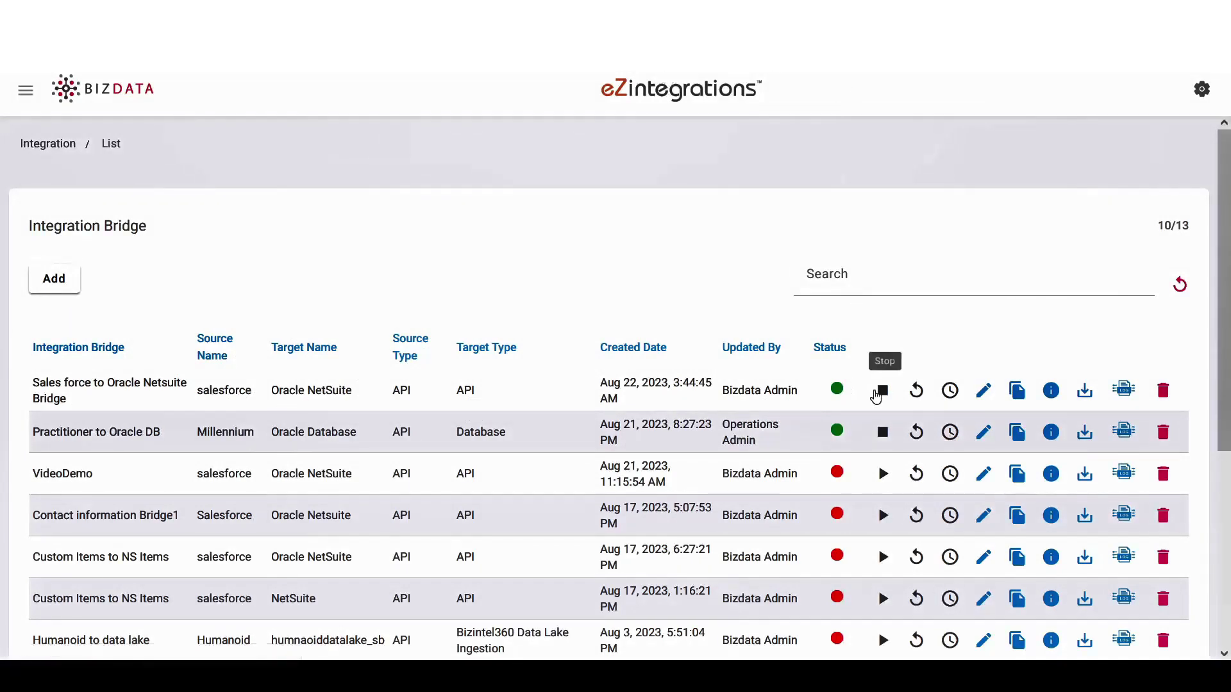
Step: Stop the running "Sales force to Oracle Netsuite Bridge" and dismiss the alert
{"action": "left_click", "coordinate": [881, 392]}
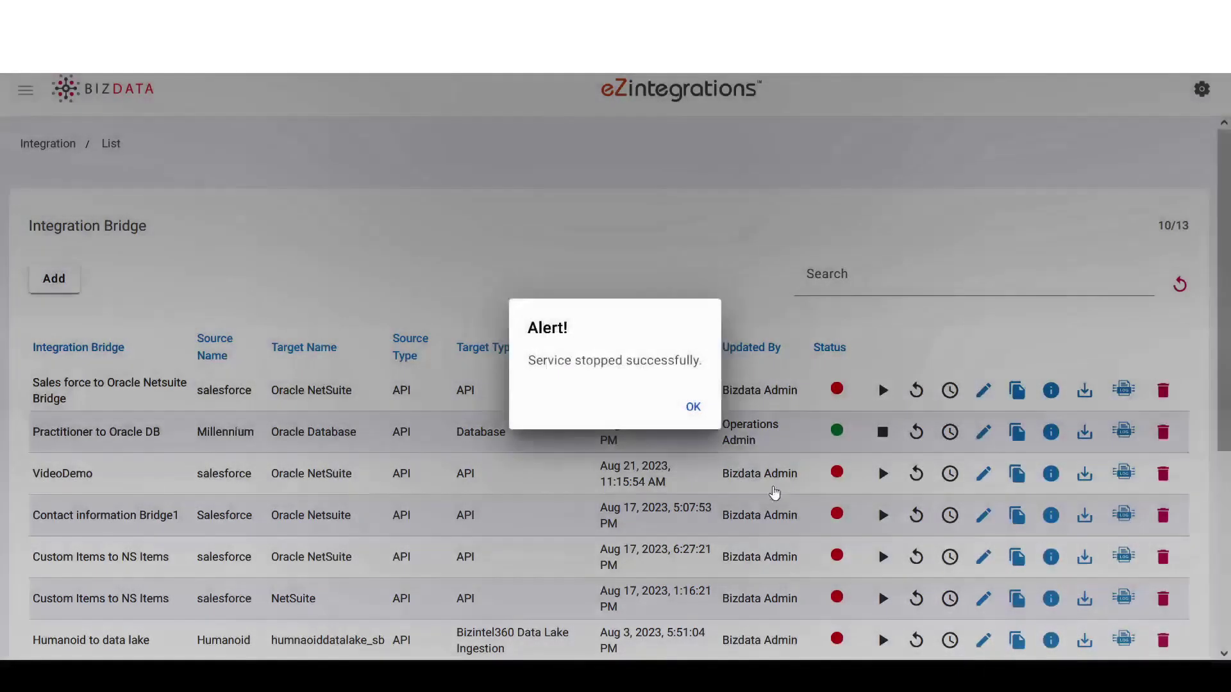
{"action": "left_click", "coordinate": [692, 406]}
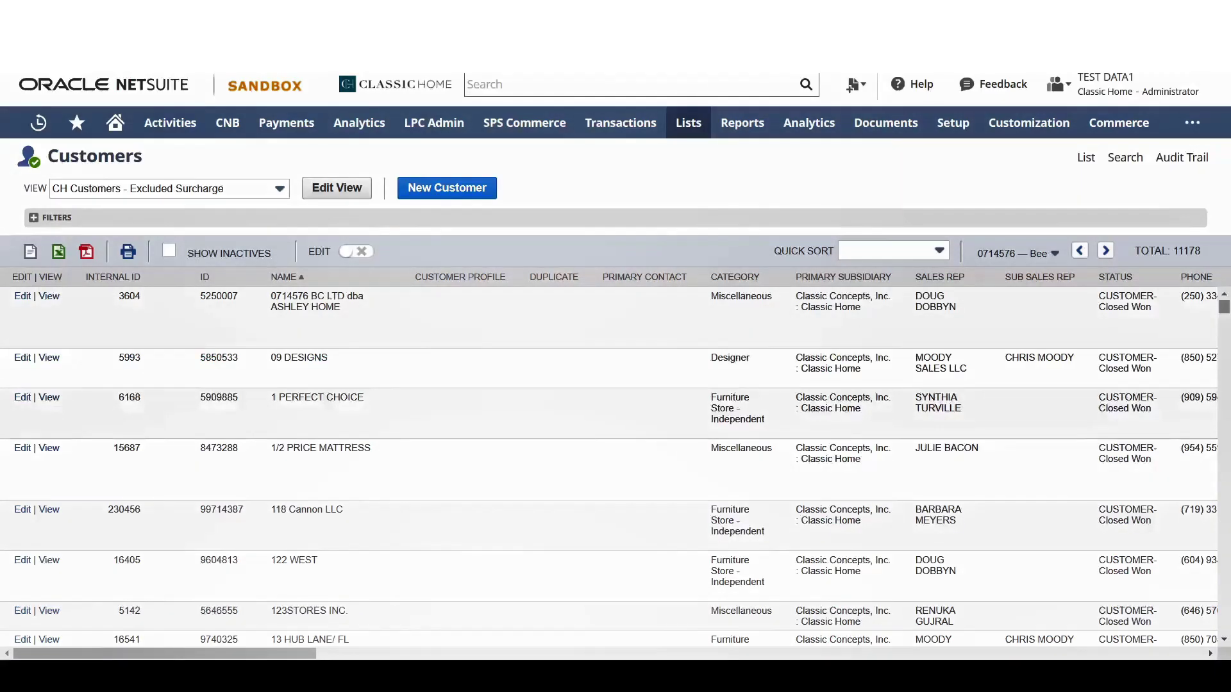
Step: In Oracle NetSuite, search for the transferred customer by first name and open the matching customer record
{"action": "left_click", "coordinate": [1019, 253]}
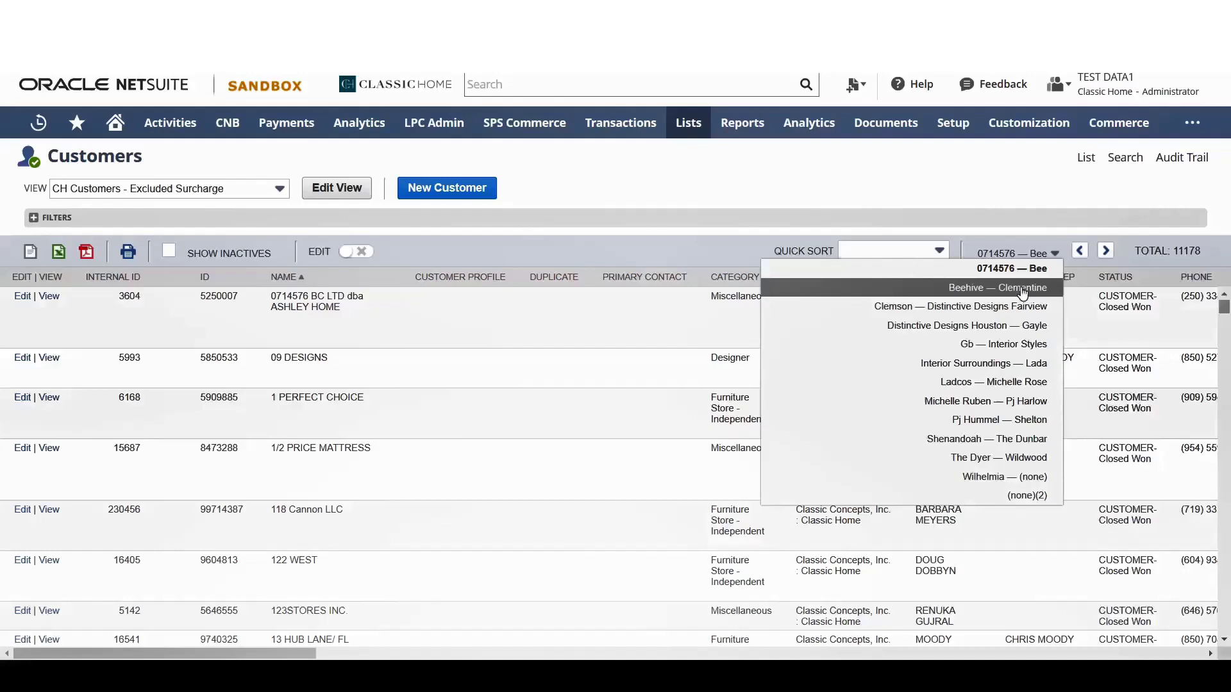
{"action": "left_click", "coordinate": [1022, 288]}
{"action": "left_click", "coordinate": [549, 81]}
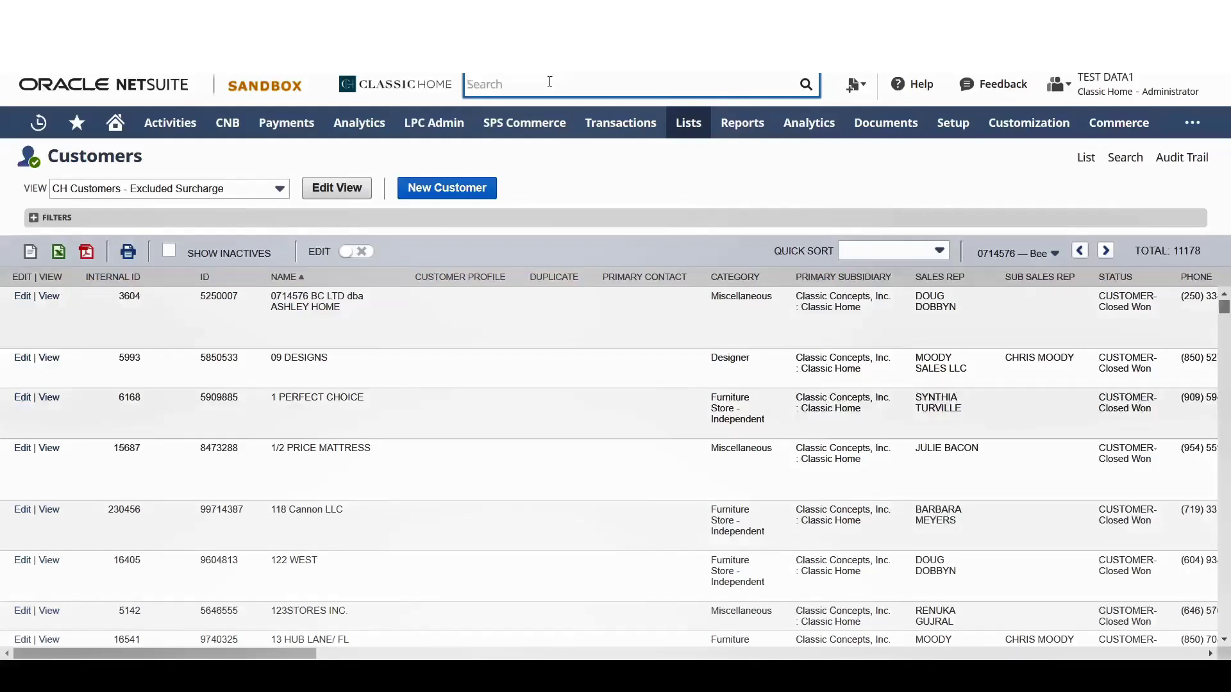
{"action": "type", "text": "Veer"}
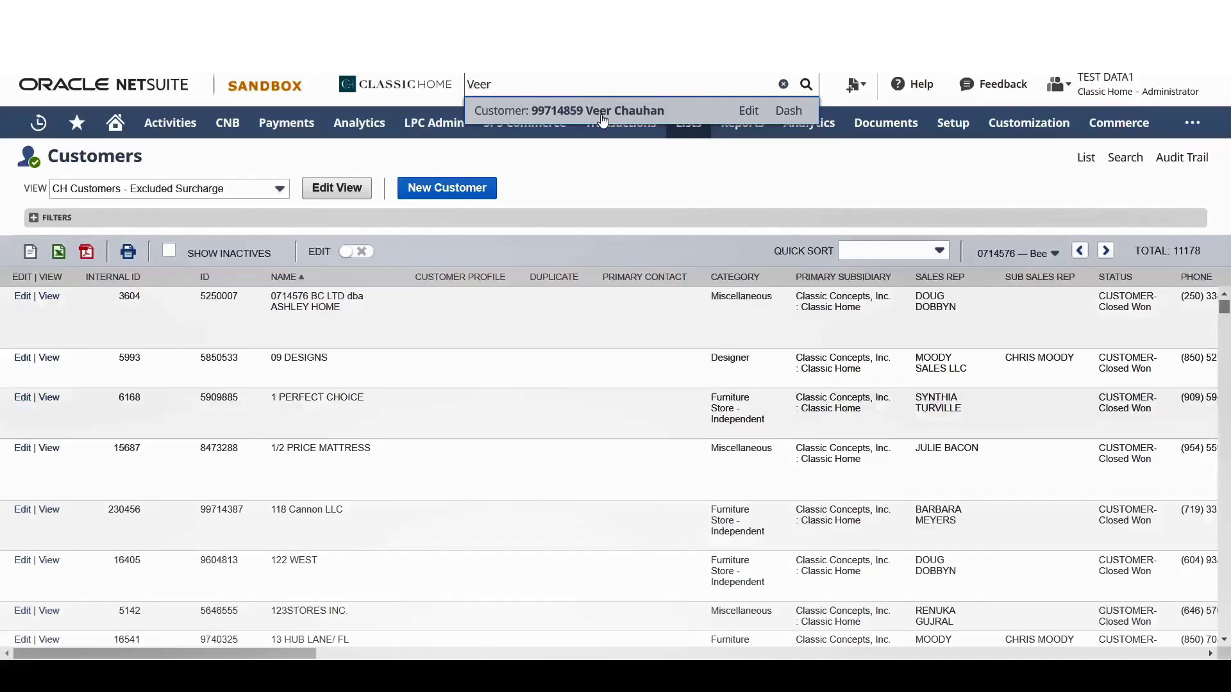
{"action": "left_click", "coordinate": [602, 119]}
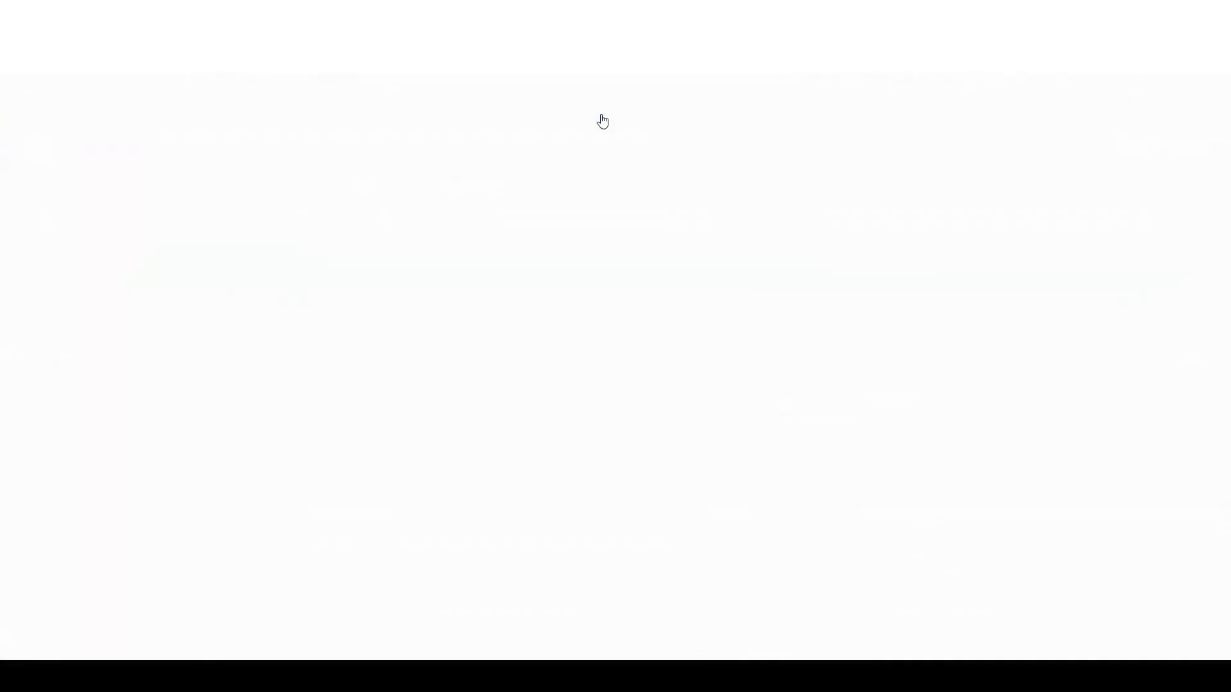